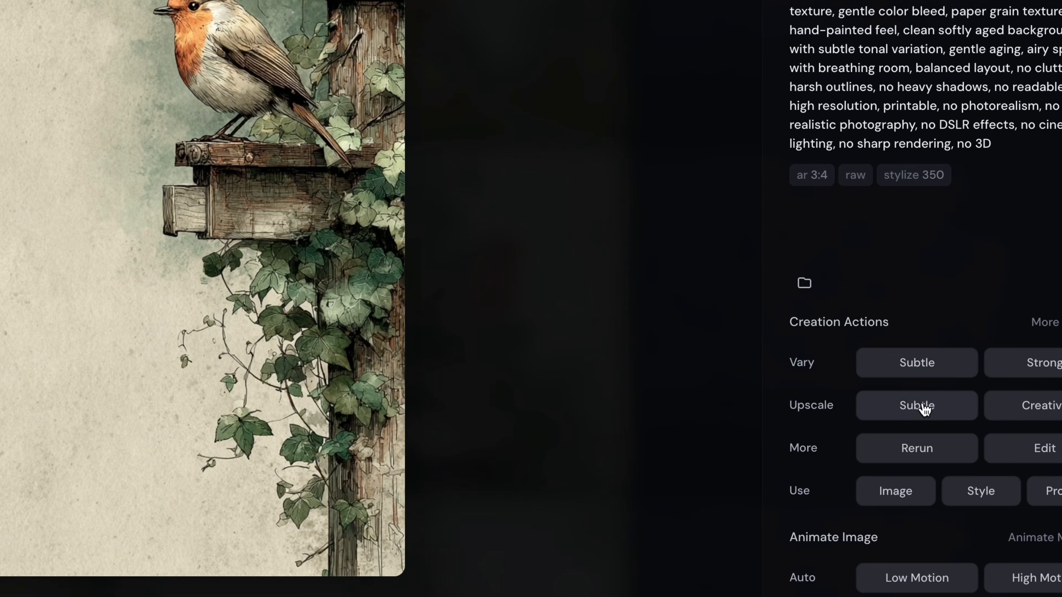
Upscale the robin paper with the Subtle option and view the next mushroom papers.
{"action": "left_click", "coordinate": [920, 408]}
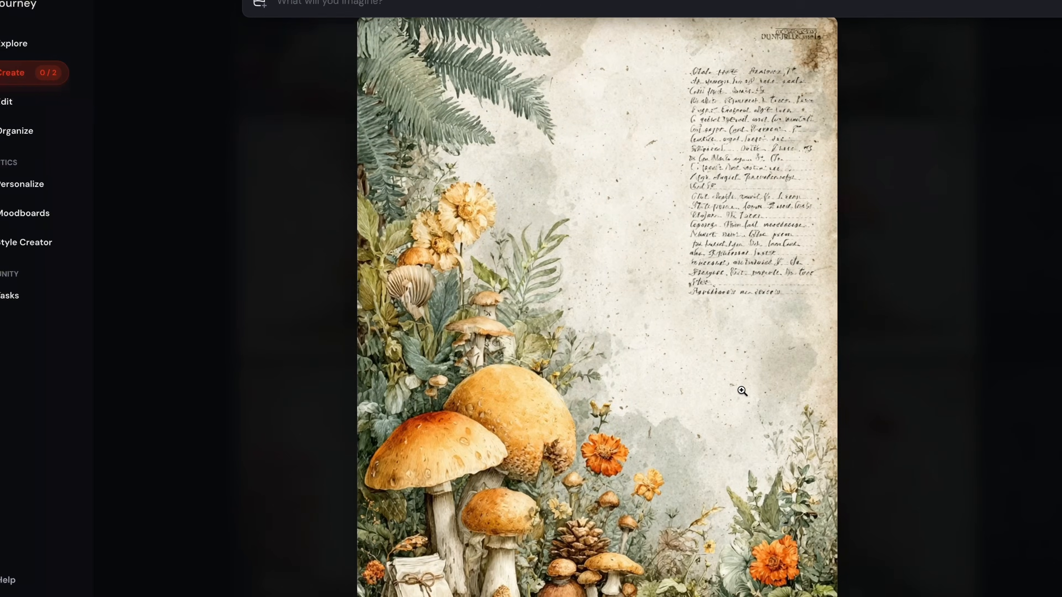
{"action": "key", "text": "Right"}
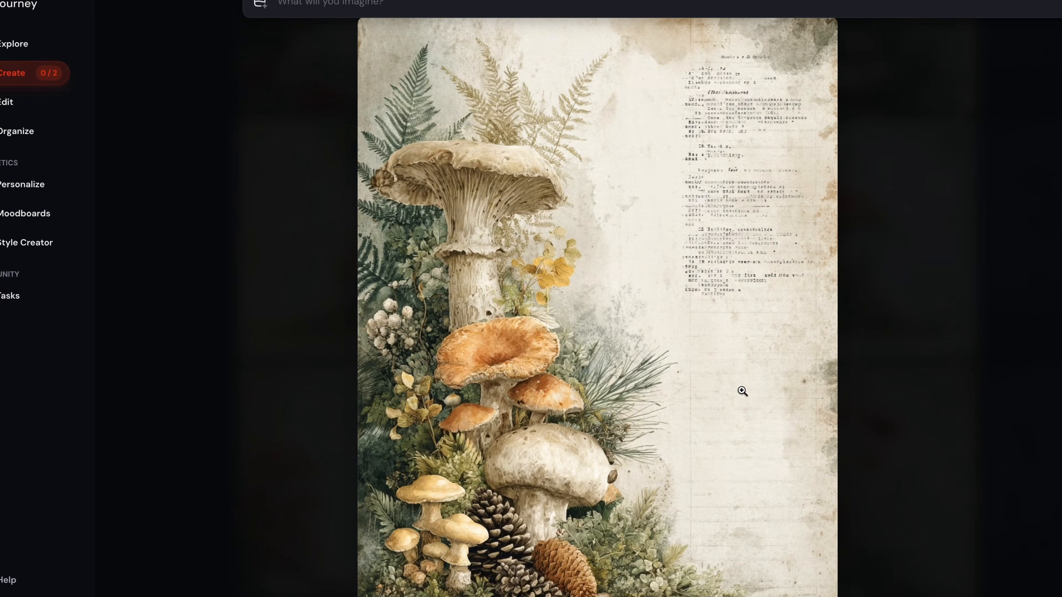
{"action": "key", "text": "Right"}
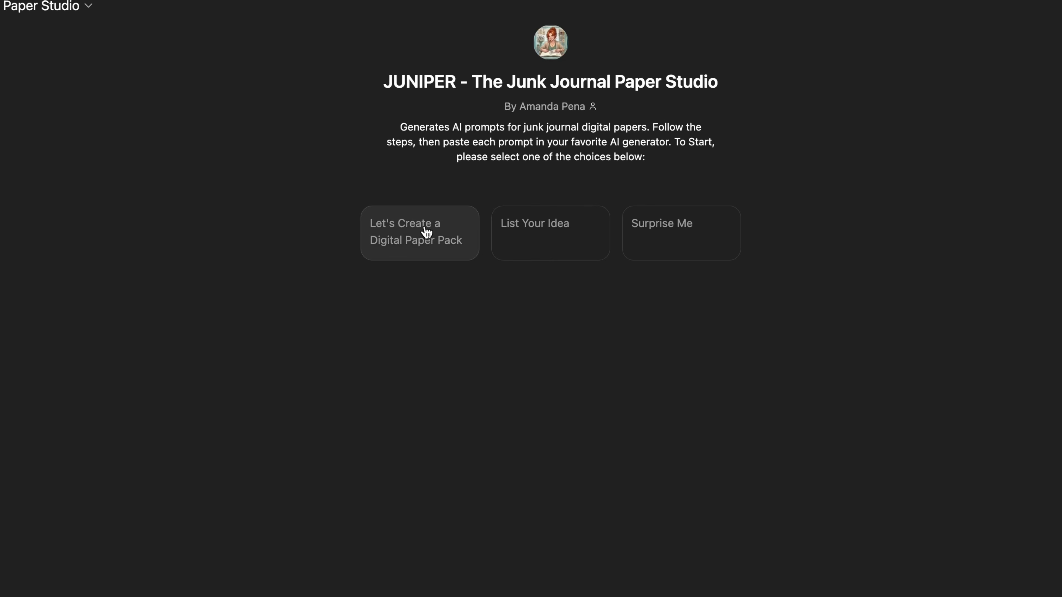
In ChatGPT's JUNIPER paper studio, start a digital paper pack and answer the theme question with 3, Woodland Storybook.
{"action": "left_click", "coordinate": [426, 232]}
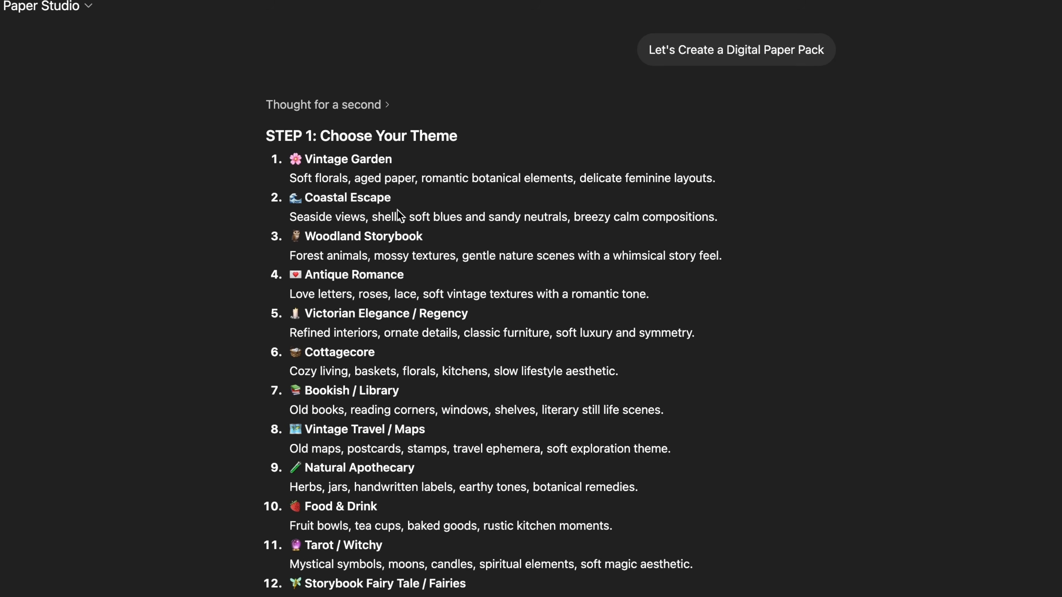
{"action": "scroll", "coordinate": [416, 193], "scroll_direction": "down", "scroll_amount": 4}
{"action": "scroll", "coordinate": [400, 229], "scroll_direction": "down", "scroll_amount": 3}
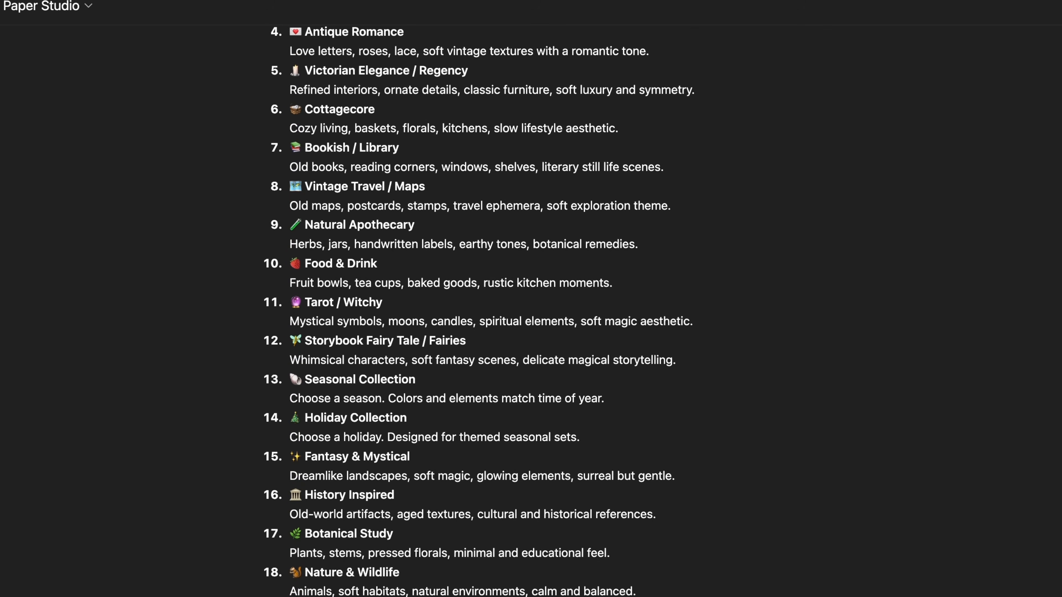
{"action": "scroll", "coordinate": [331, 232], "scroll_direction": "up", "scroll_amount": 6}
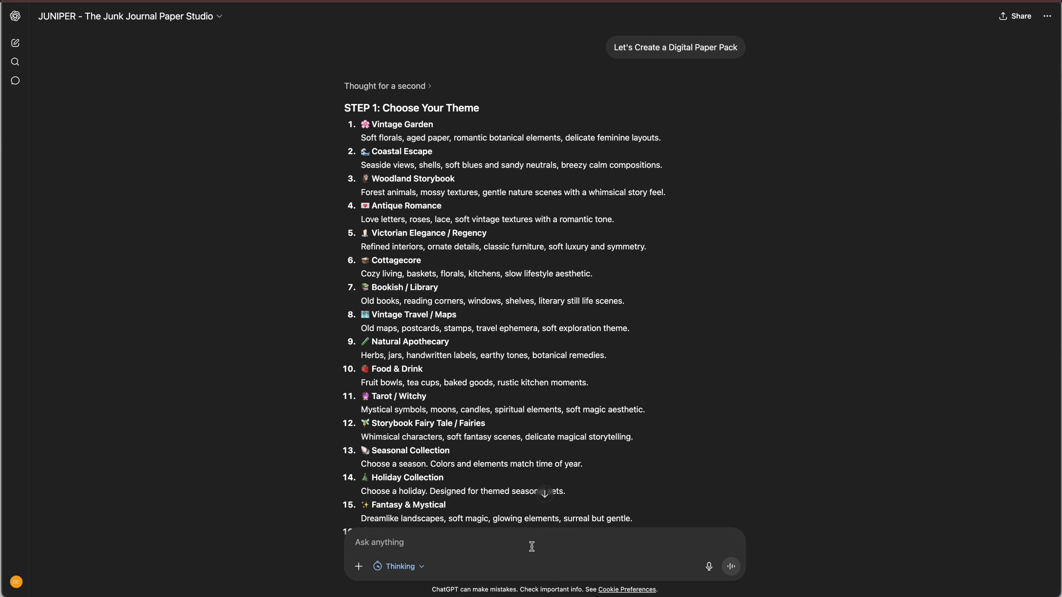
{"action": "type", "text": "3"}
{"action": "key", "text": "Return"}
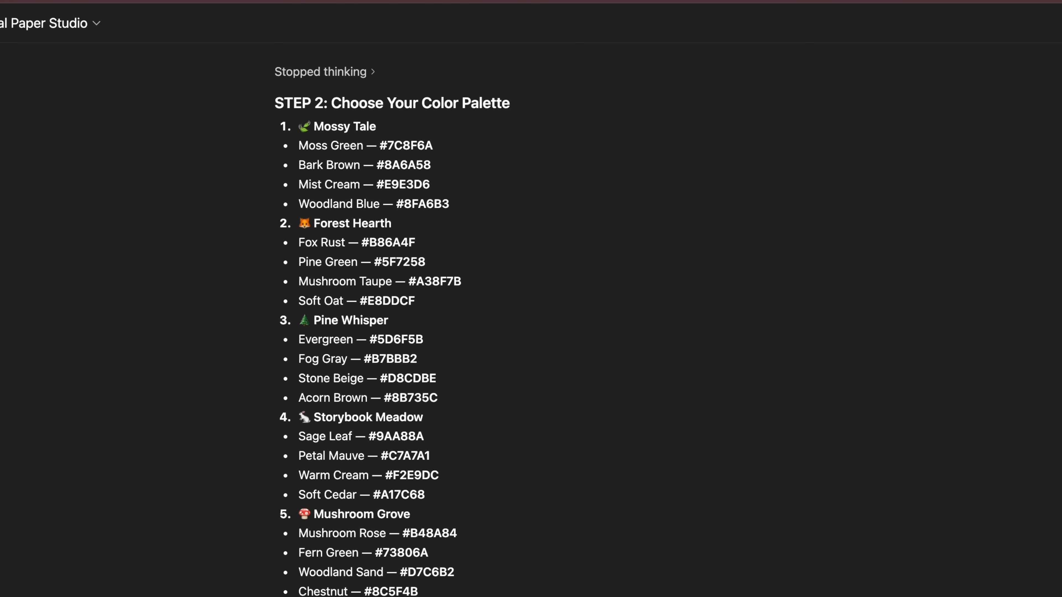
Examine the Mossy Tale palette's hex codes and choose color palette 5, Mushroom Grove.
{"action": "double_click", "coordinate": [402, 146]}
{"action": "double_click", "coordinate": [402, 165]}
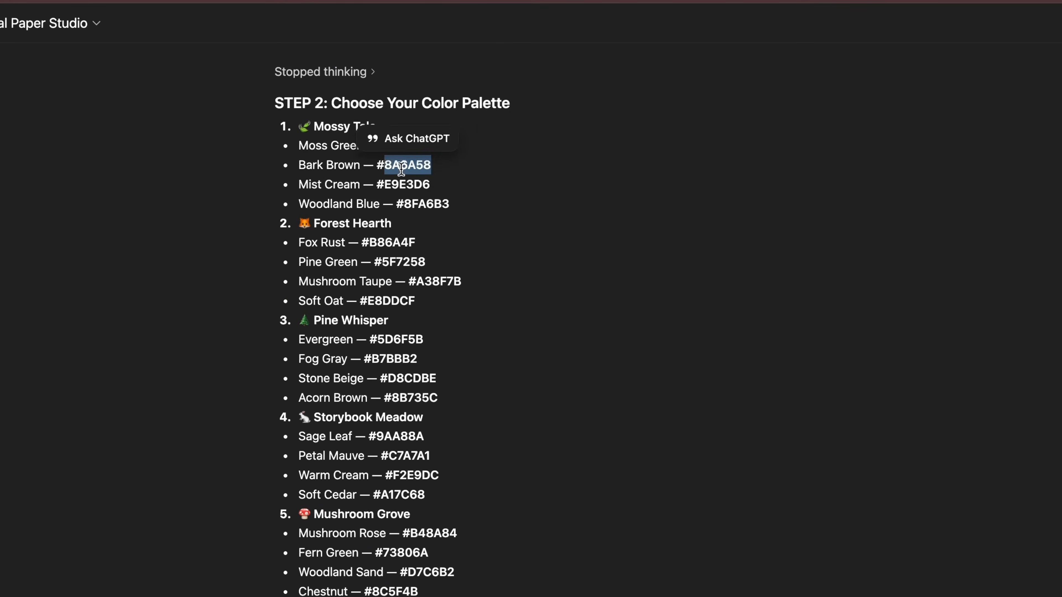
{"action": "double_click", "coordinate": [401, 184]}
{"action": "left_click", "coordinate": [417, 201]}
{"action": "double_click", "coordinate": [430, 204]}
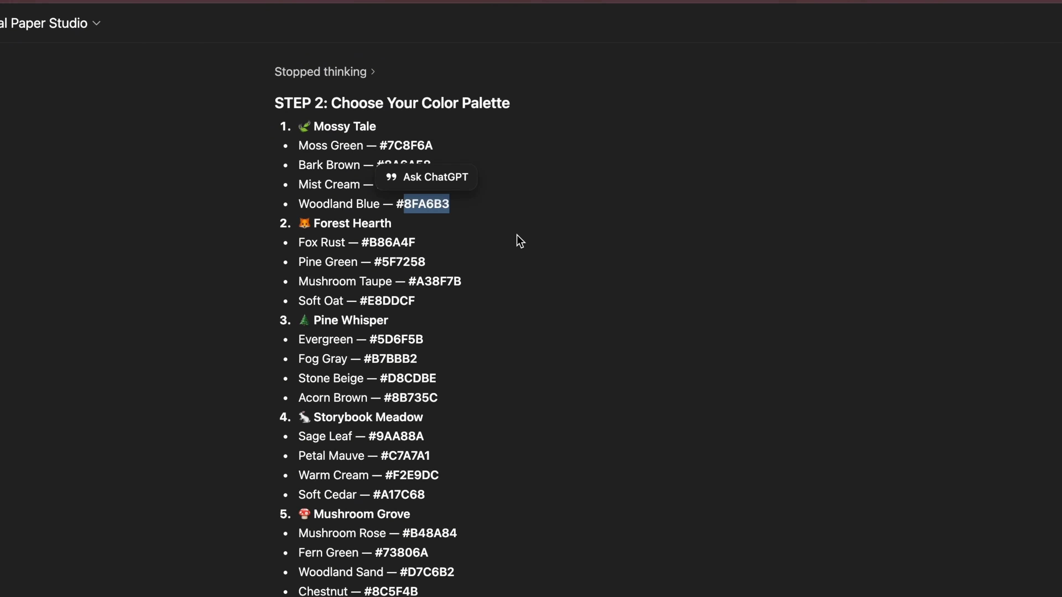
{"action": "double_click", "coordinate": [404, 145]}
{"action": "left_click", "coordinate": [482, 185]}
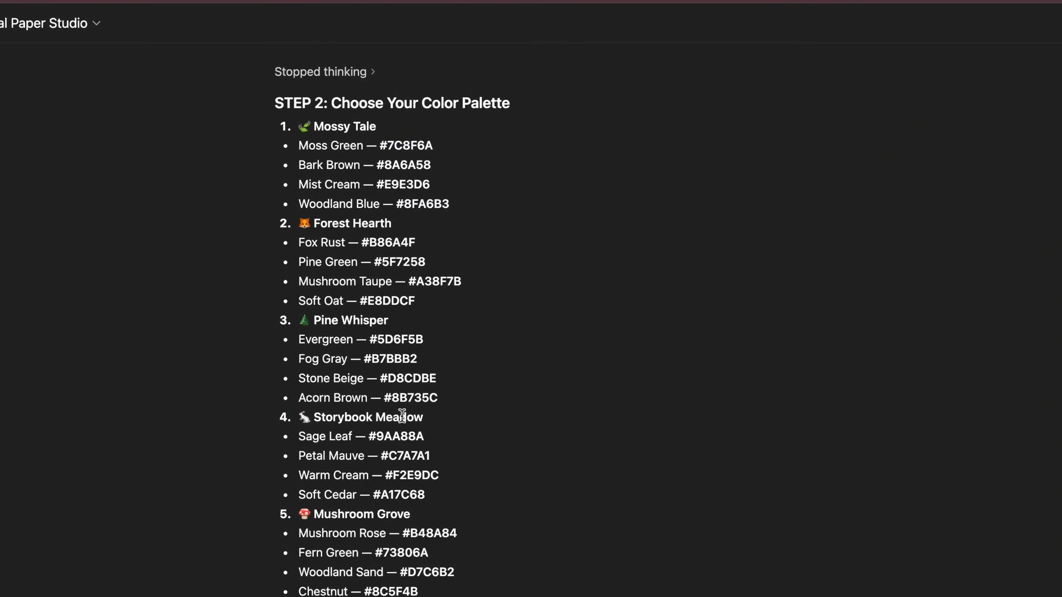
{"action": "left_click", "coordinate": [302, 514]}
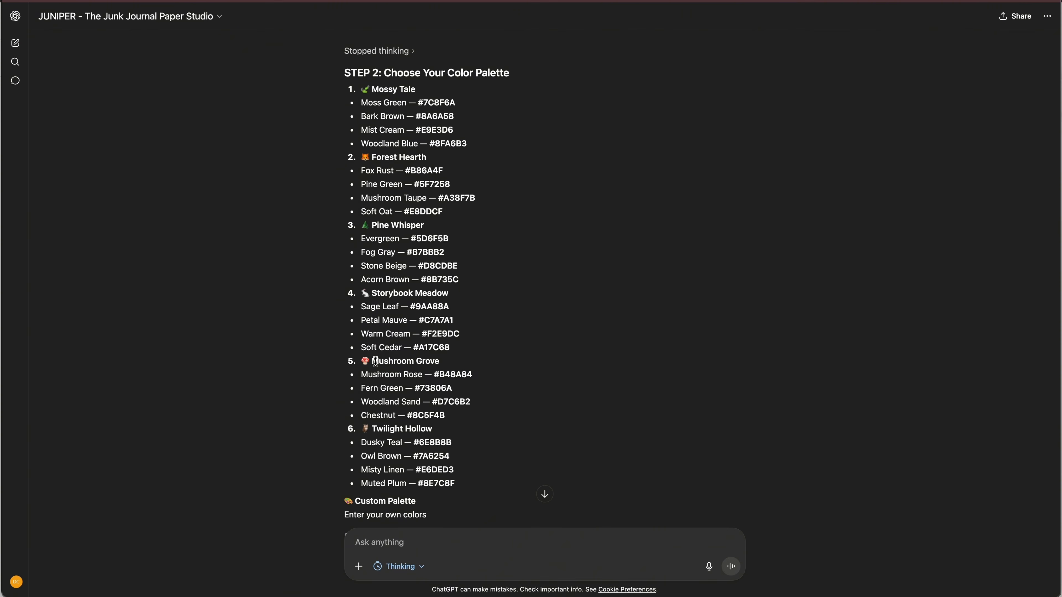
{"action": "triple_click", "coordinate": [383, 361]}
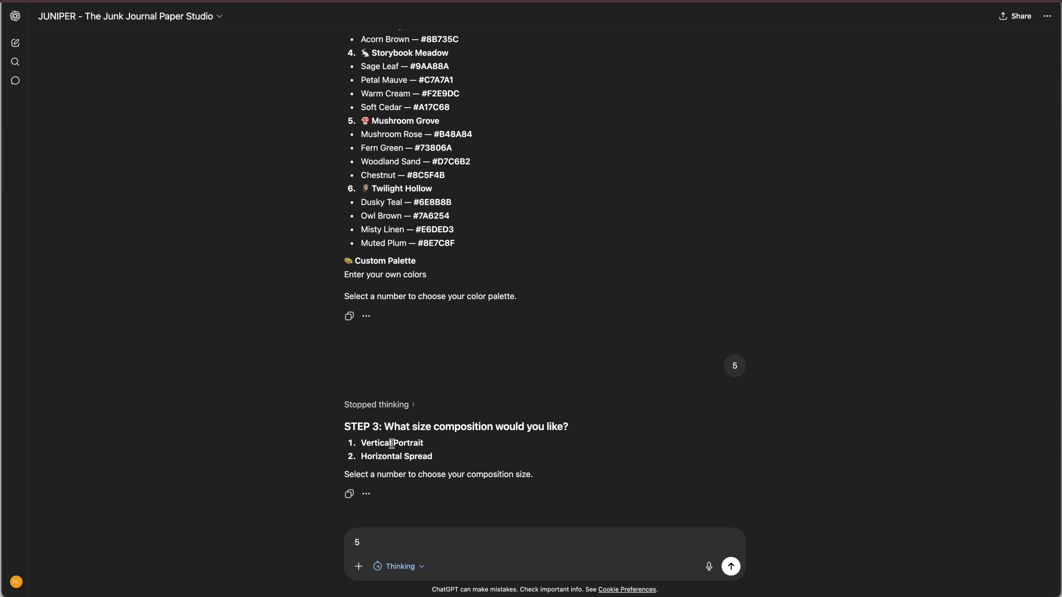
Compare the two composition sizes and answer with 1 for Vertical Portrait.
{"action": "triple_click", "coordinate": [378, 441]}
{"action": "triple_click", "coordinate": [385, 458]}
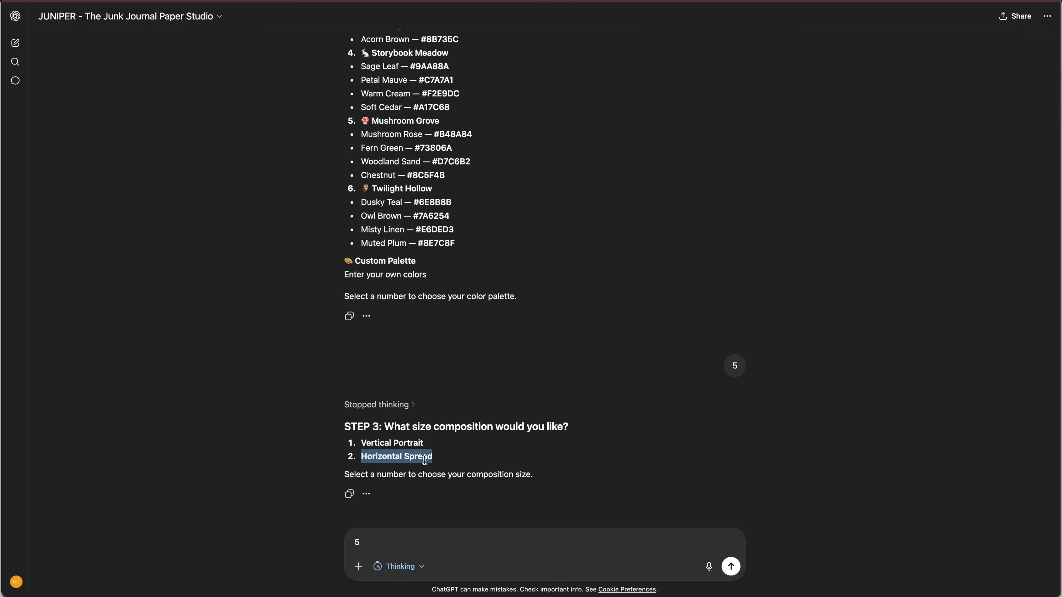
{"action": "left_click", "coordinate": [530, 459]}
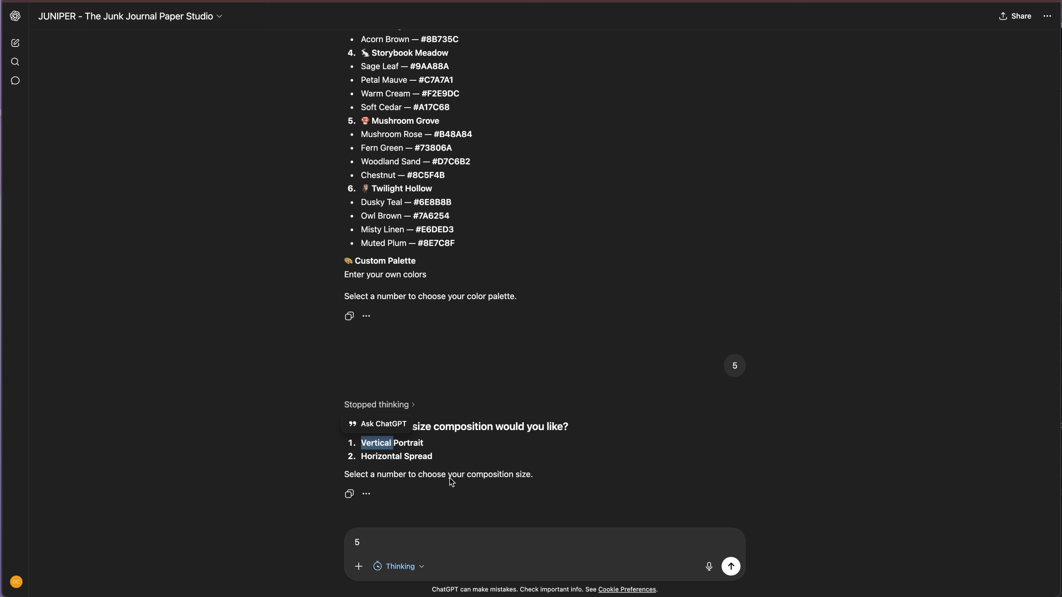
{"action": "left_click", "coordinate": [390, 451]}
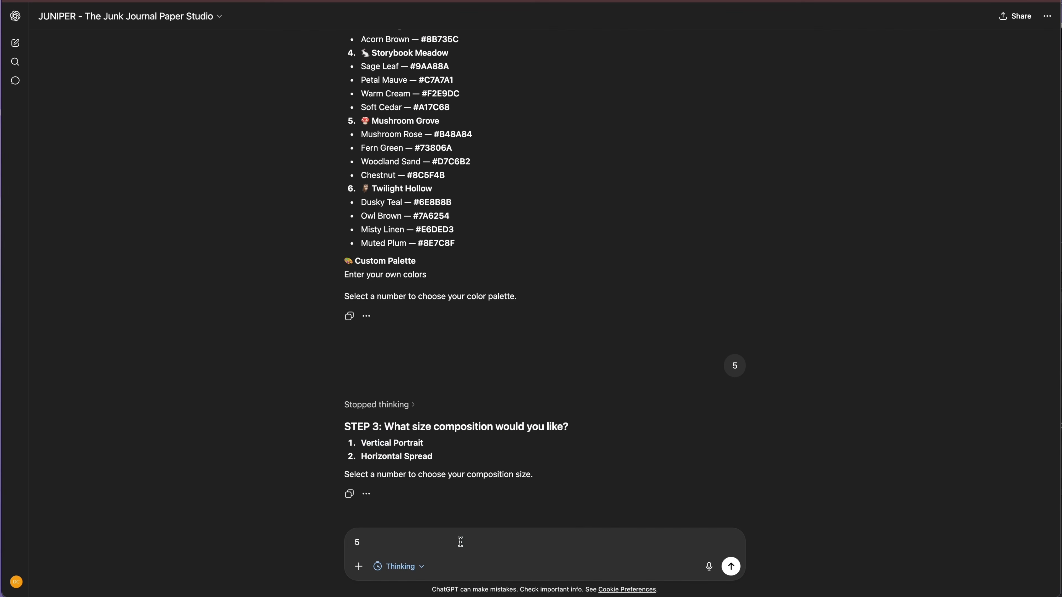
{"action": "key", "text": "BackSpace"}
{"action": "type", "text": "1"}
{"action": "key", "text": "Return"}
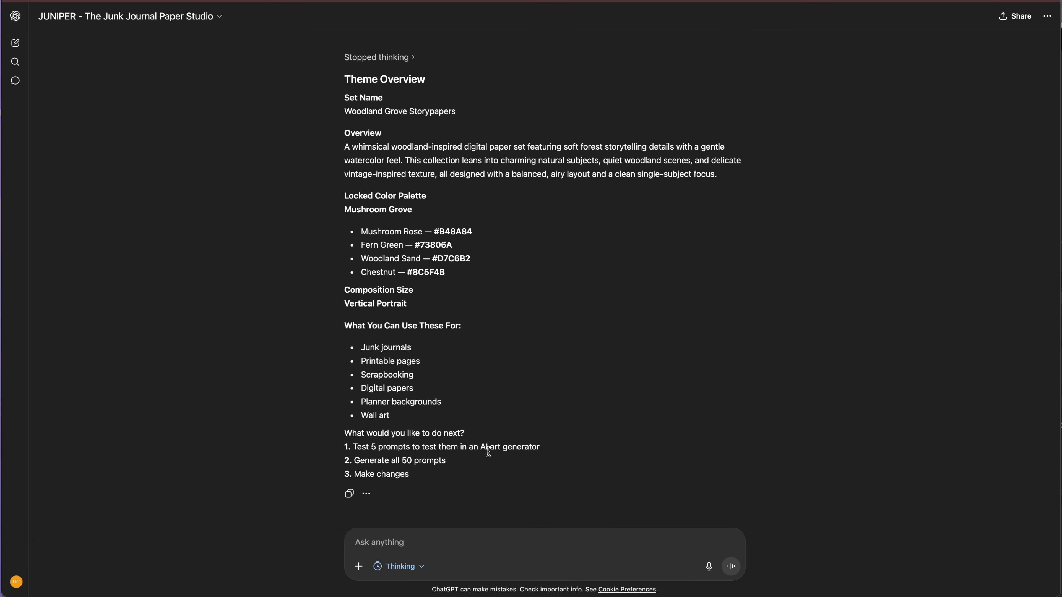
Answer the theme overview's follow-up question with 1 to request five test prompts for an AI art generator.
{"action": "left_click_drag", "start_coordinate": [363, 458], "coordinate": [446, 460]}
{"action": "left_click", "coordinate": [427, 458]}
{"action": "type", "text": "1"}
{"action": "key", "text": "Return"}
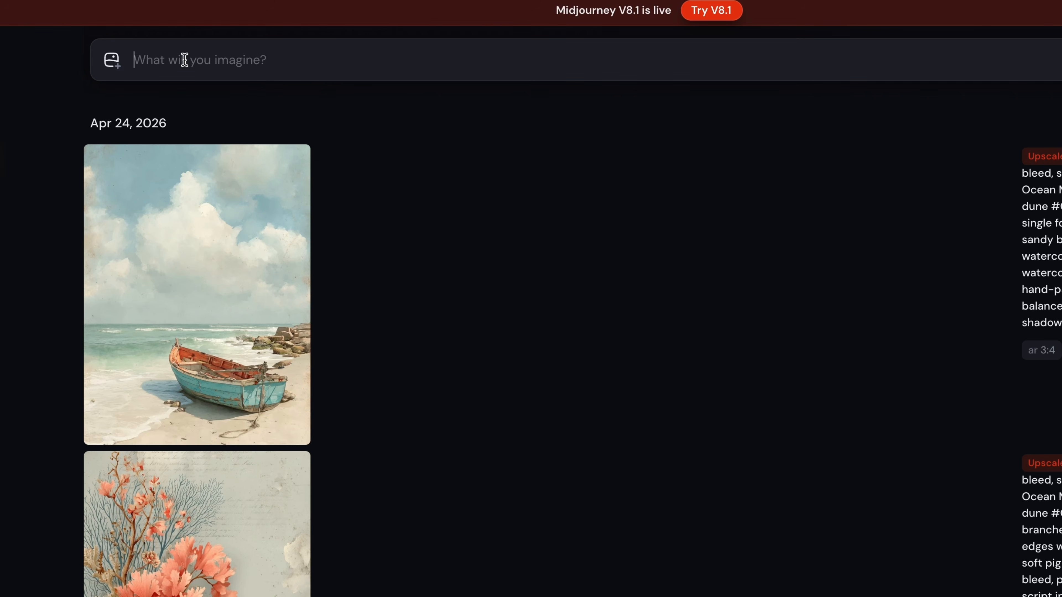
Switch to Midjourney, paste a generated prompt, and set Portrait 3:4, version 7, Raw mode and stylization 350.
{"action": "key", "text": "super+v"}
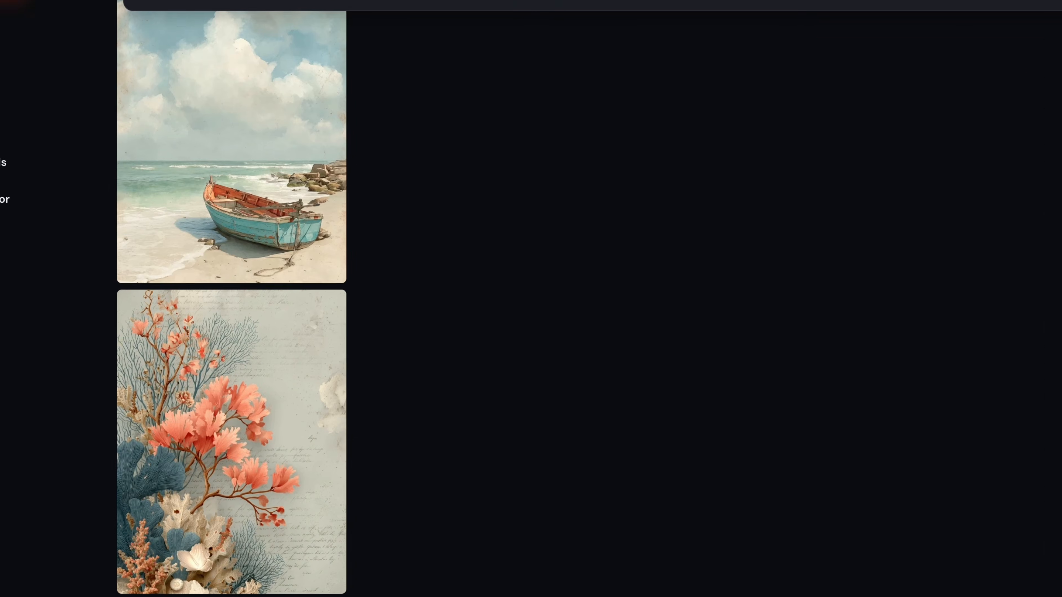
{"action": "left_click", "coordinate": [889, 94]}
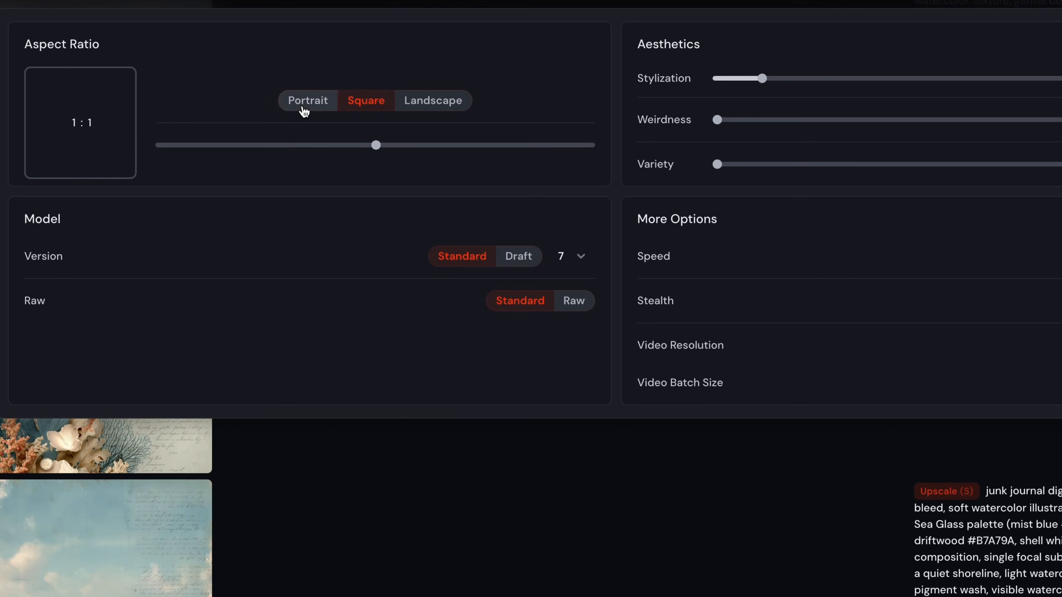
{"action": "left_click", "coordinate": [304, 110]}
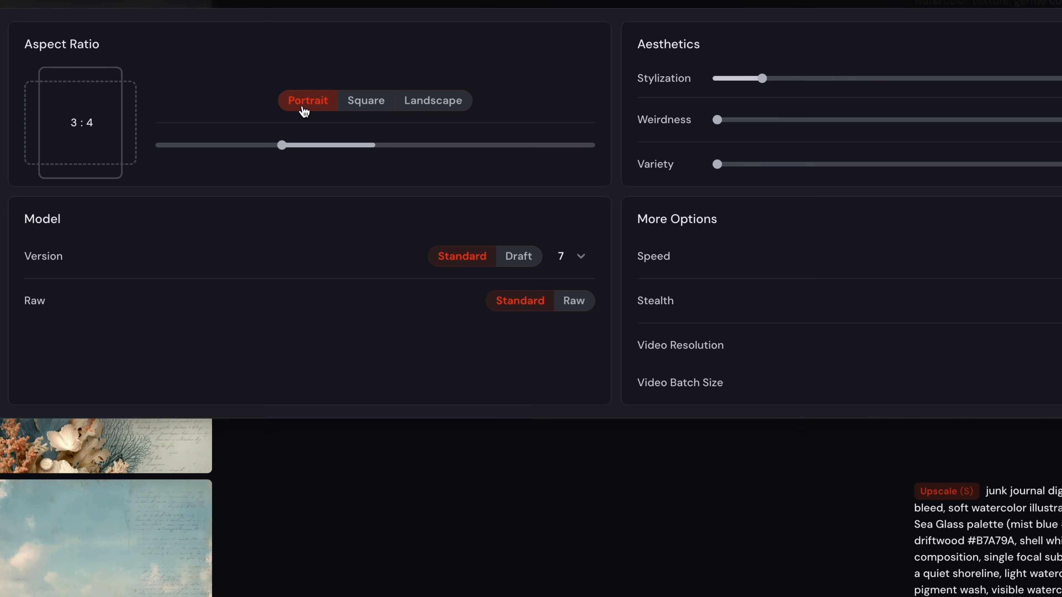
{"action": "left_click", "coordinate": [574, 301]}
{"action": "left_click", "coordinate": [580, 256]}
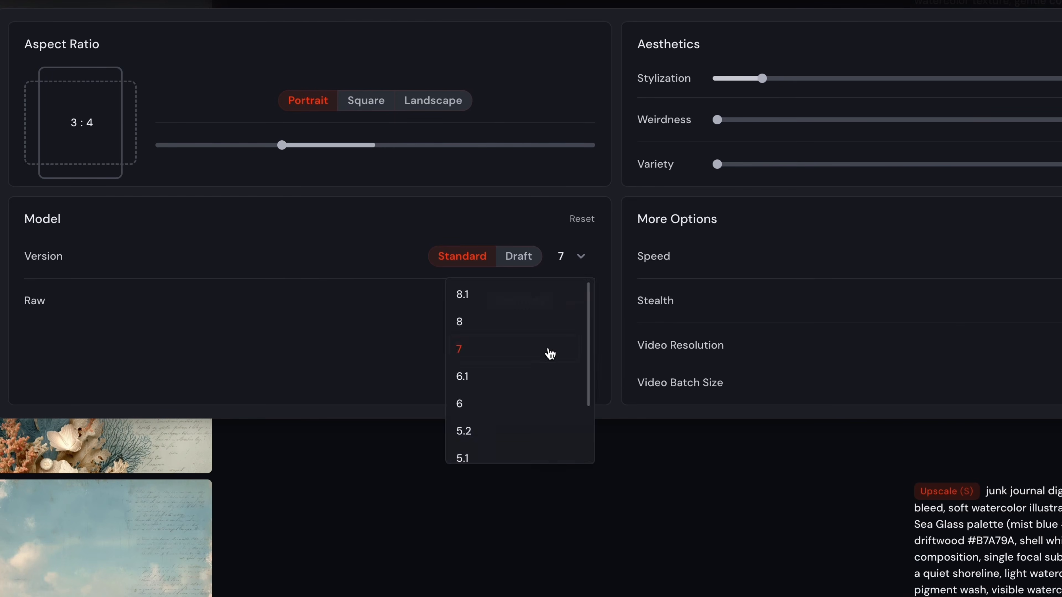
{"action": "left_click", "coordinate": [547, 351]}
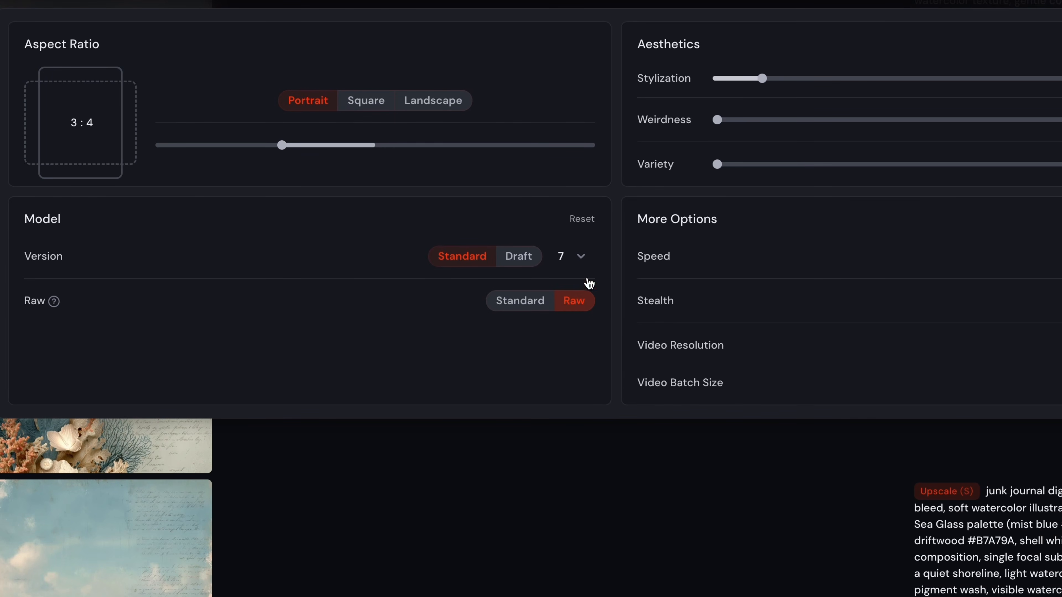
{"action": "mouse_move", "coordinate": [770, 84]}
{"action": "left_click_drag", "start_coordinate": [769, 79], "coordinate": [829, 77]}
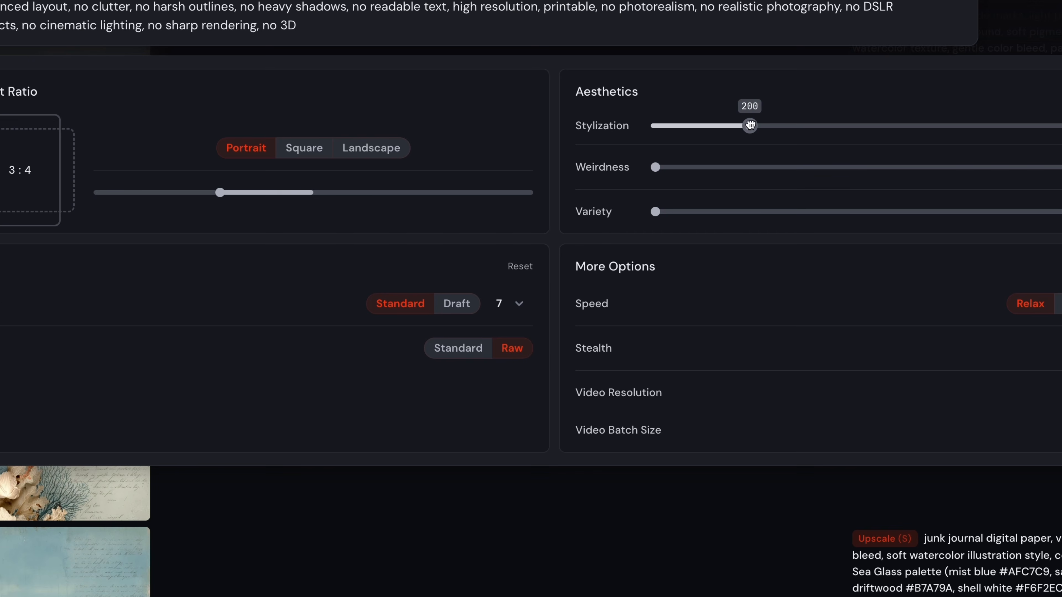
{"action": "left_click_drag", "start_coordinate": [768, 124], "coordinate": [822, 125]}
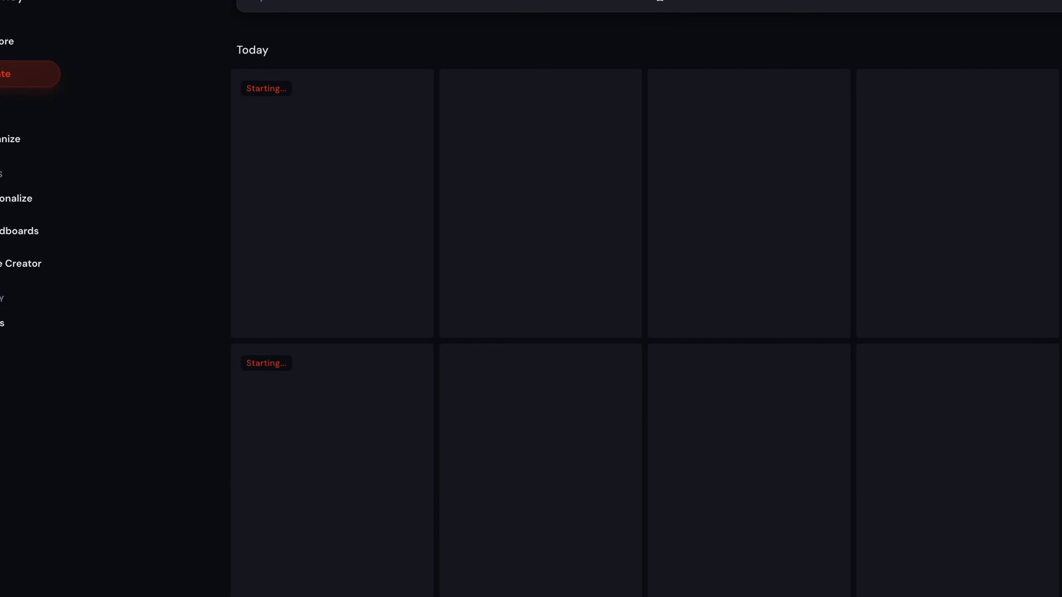
Submit the woodland leaf border frame prompt and look through the generated mushroom cottage papers.
{"action": "key", "text": "super+v"}
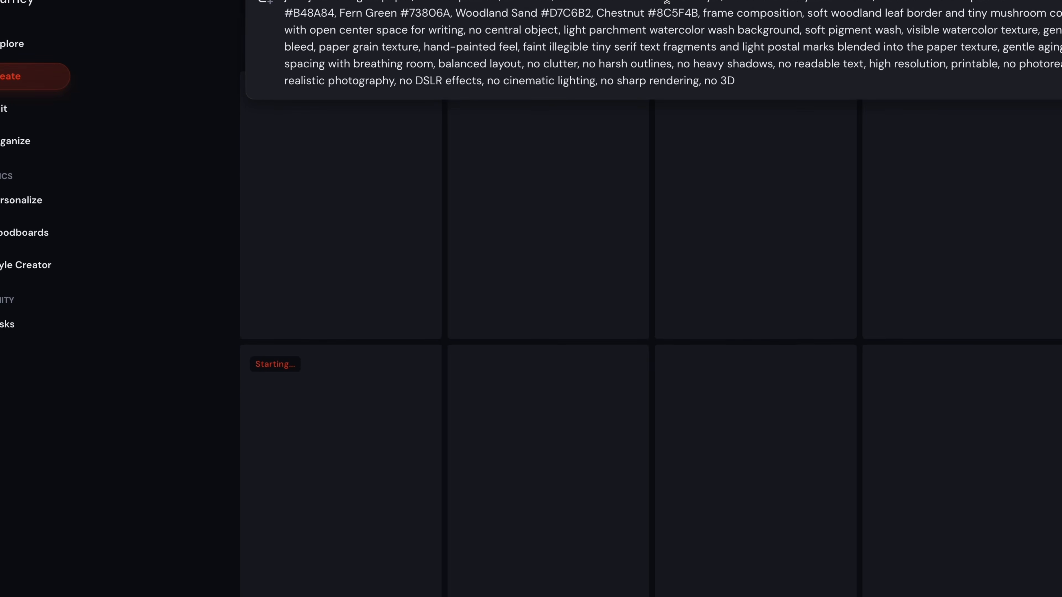
{"action": "key", "text": "Return"}
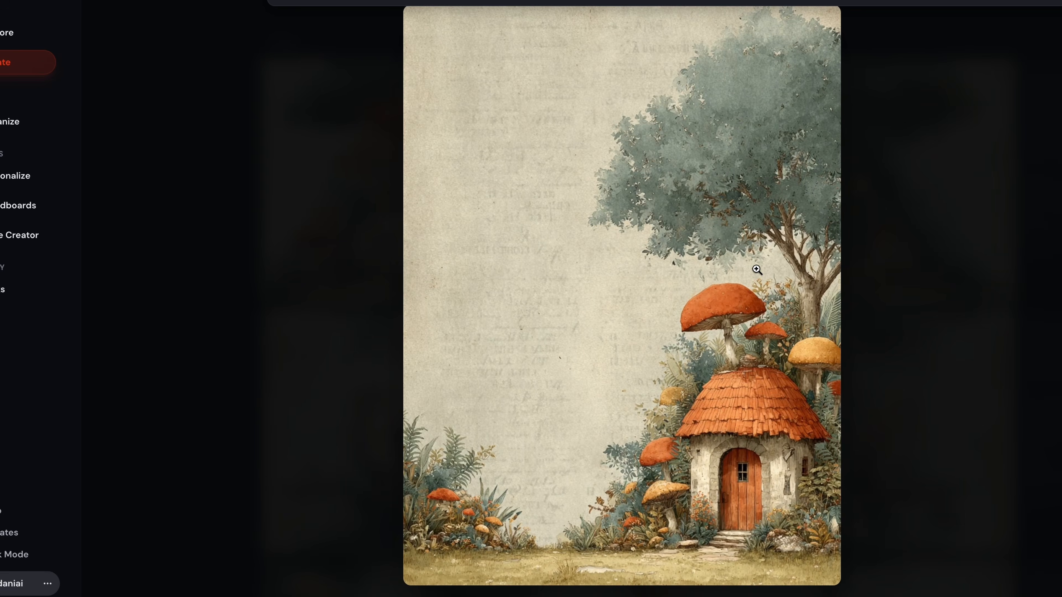
{"action": "key", "text": "Right"}
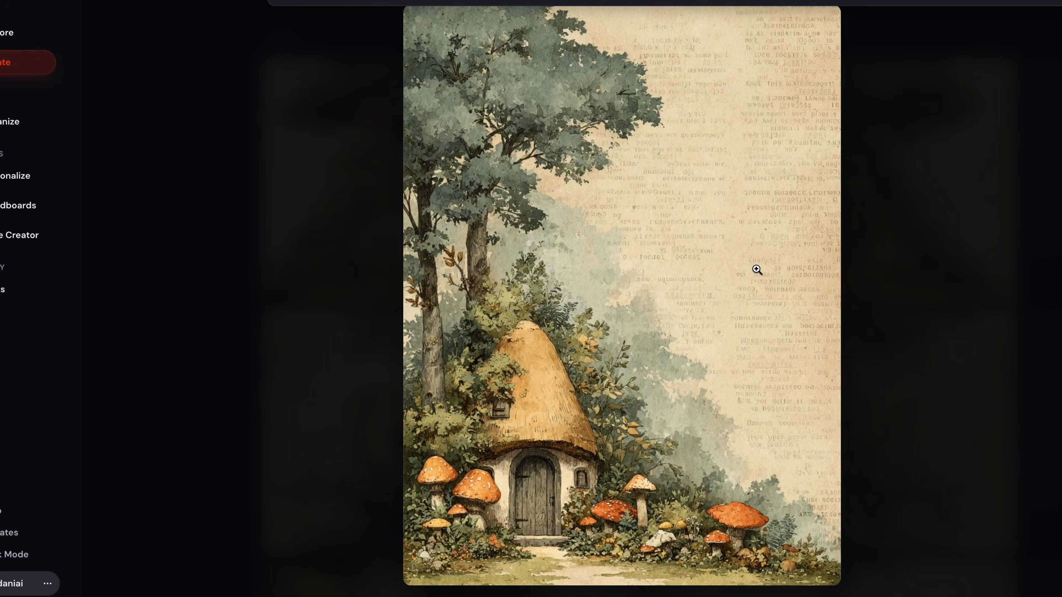
{"action": "key", "text": "Right"}
{"action": "key", "text": "Right"}
{"action": "key", "text": "Right"}
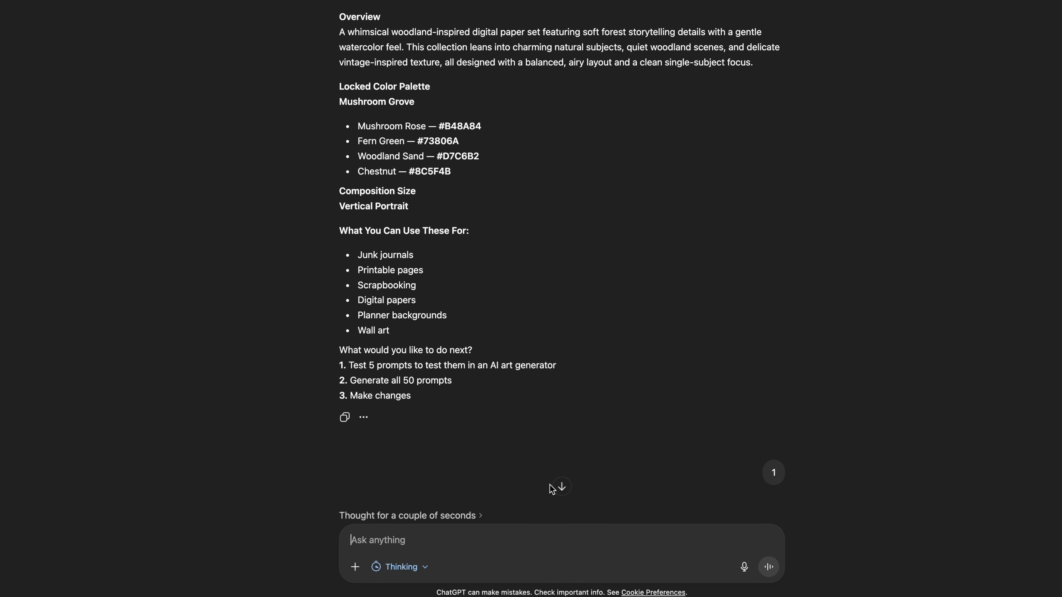
Switch to ChatGPT and highlight the option to generate all 50 prompts.
{"action": "scroll", "coordinate": [557, 487], "scroll_direction": "up", "scroll_amount": 1}
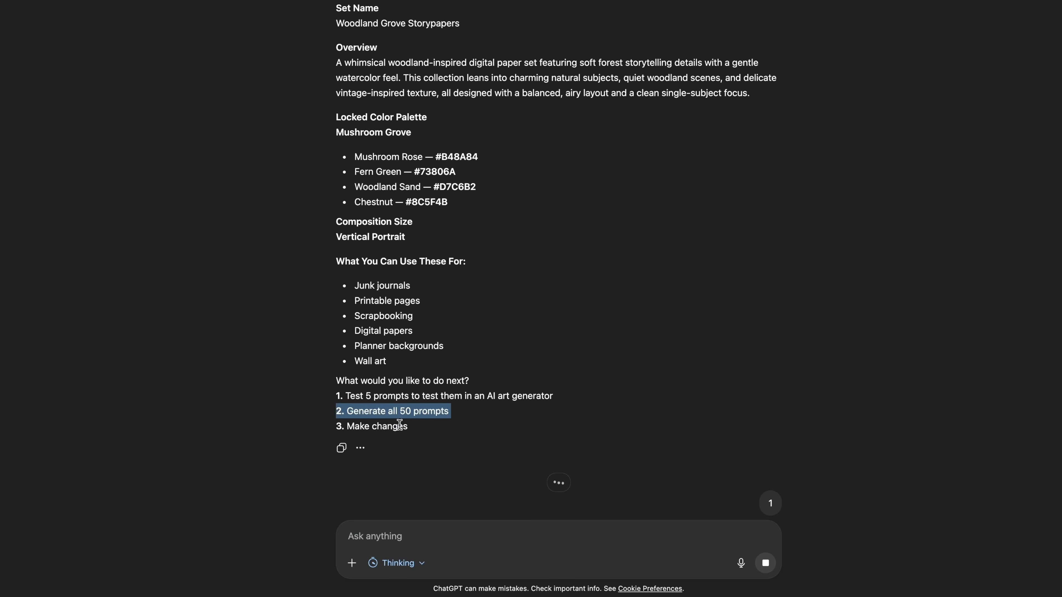
{"action": "left_click_drag", "start_coordinate": [413, 416], "coordinate": [347, 415]}
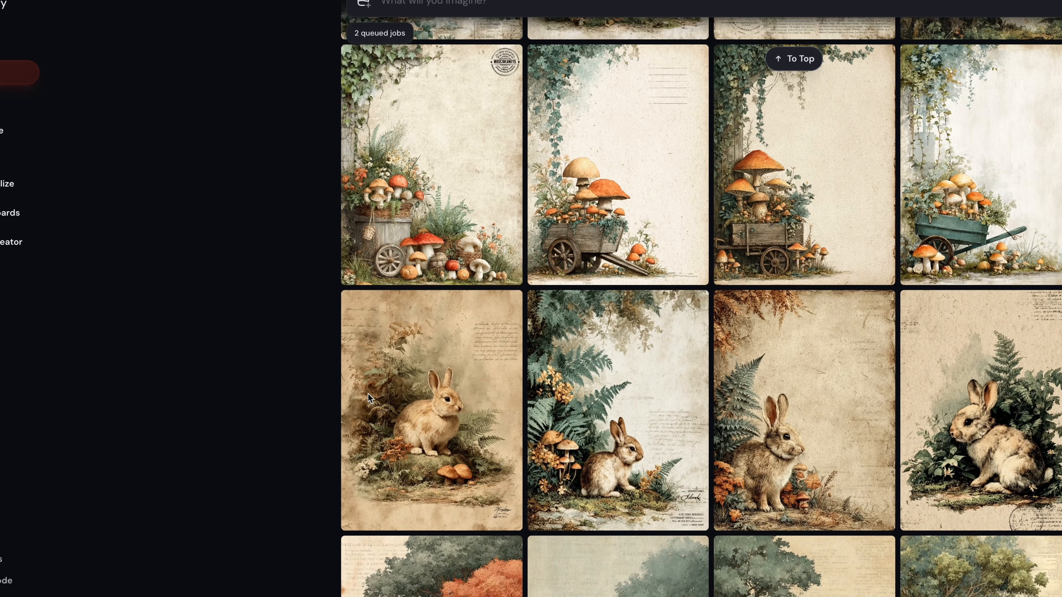
Switch to Midjourney, open a rabbit paper from the generated images, and upscale the robin paper with the Subtle option.
{"action": "scroll", "coordinate": [367, 394], "scroll_direction": "up", "scroll_amount": 2}
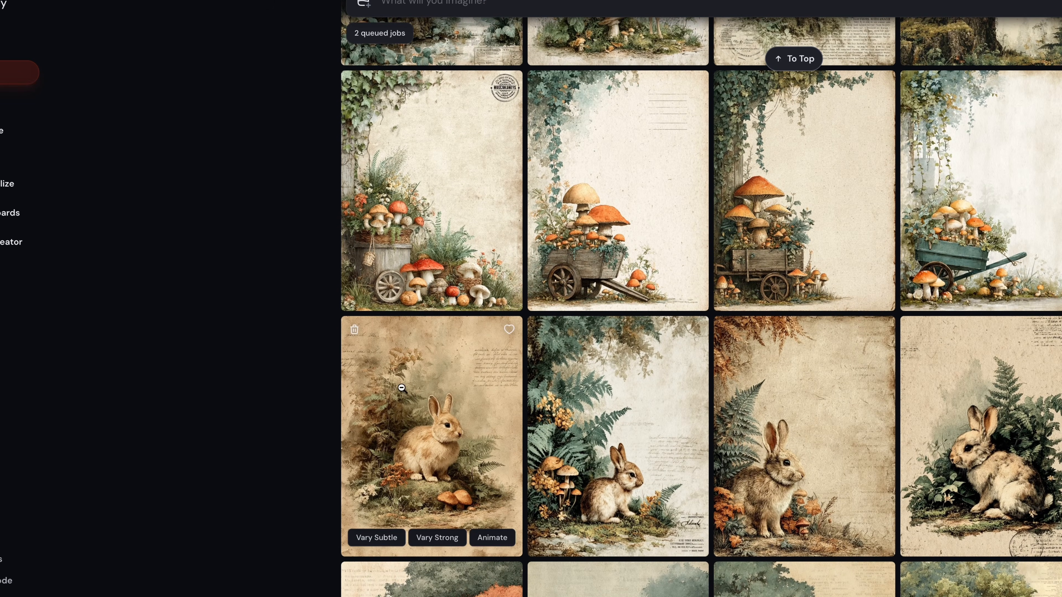
{"action": "left_click", "coordinate": [398, 389]}
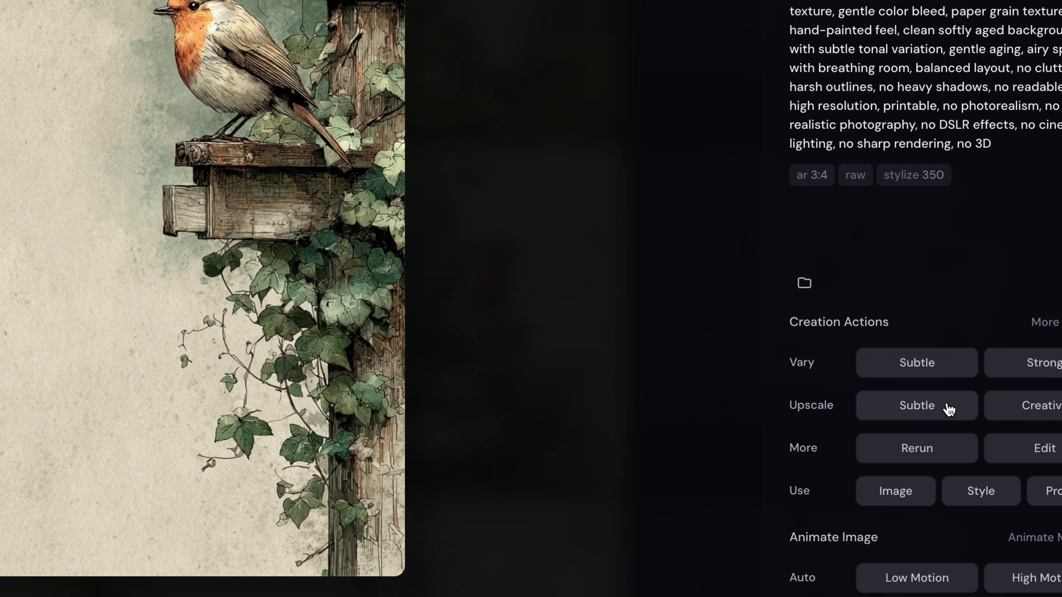
{"action": "left_click", "coordinate": [923, 404]}
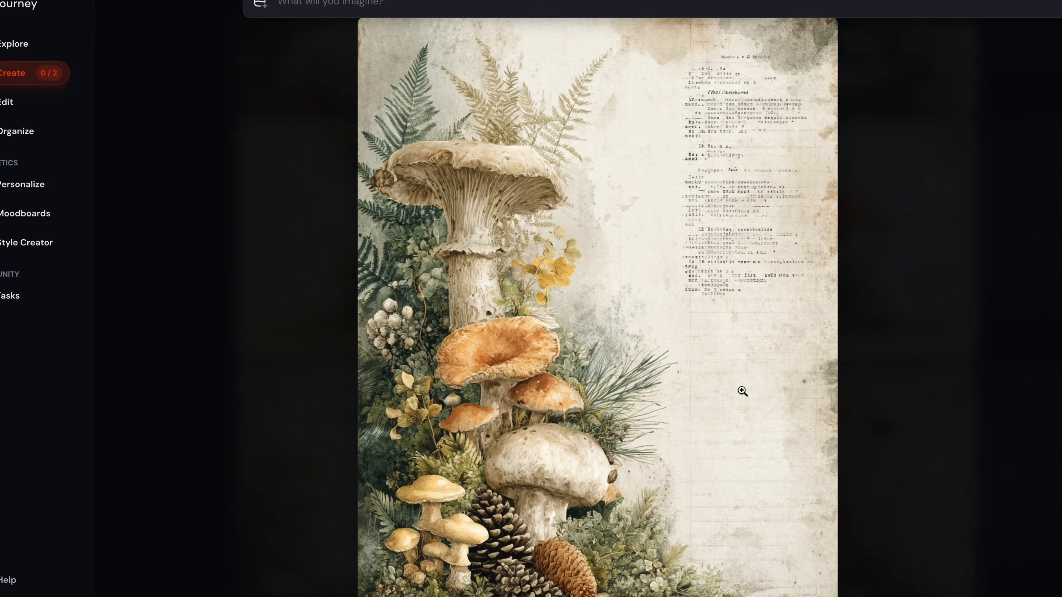
{"action": "key", "text": "Right"}
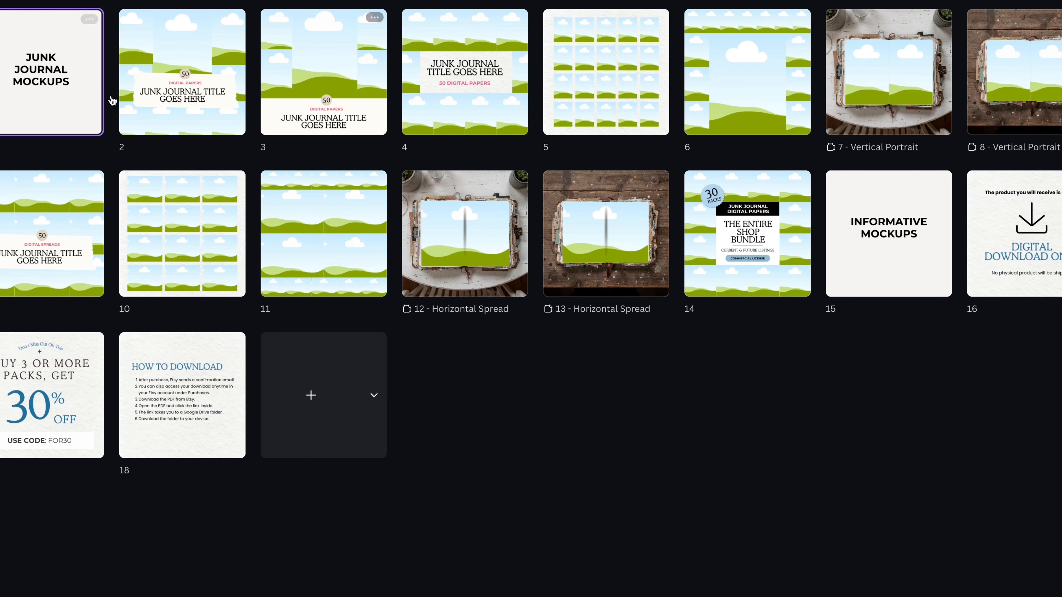
Switch to Canva and open page 2 of the junk journal mockup template for editing.
{"action": "double_click", "coordinate": [176, 102]}
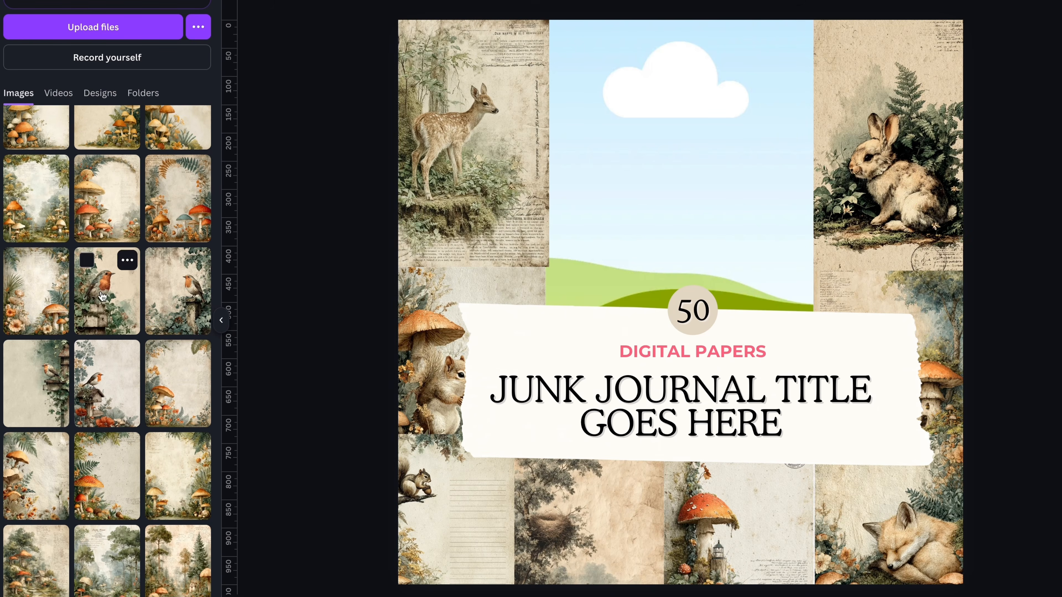
Fill the cover mockup's large central frame with the robin paper and change the title to WOODLAND ANIMALS.
{"action": "left_click_drag", "start_coordinate": [120, 293], "coordinate": [678, 192]}
{"action": "left_click_drag", "start_coordinate": [674, 174], "coordinate": [678, 173]}
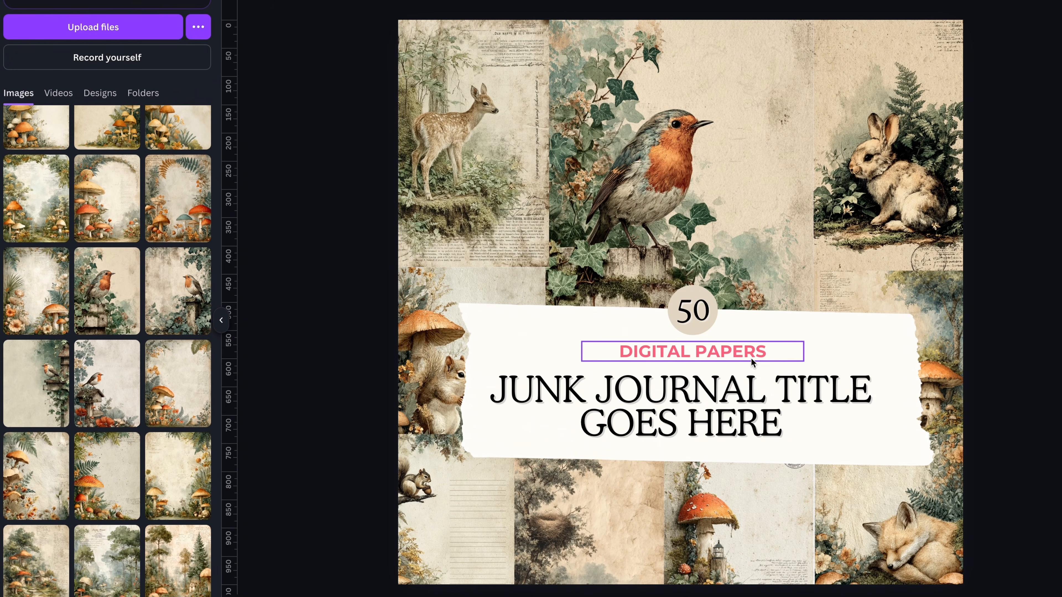
{"action": "triple_click", "coordinate": [801, 379]}
{"action": "type", "text": "WOODLAND ANIMALS"}
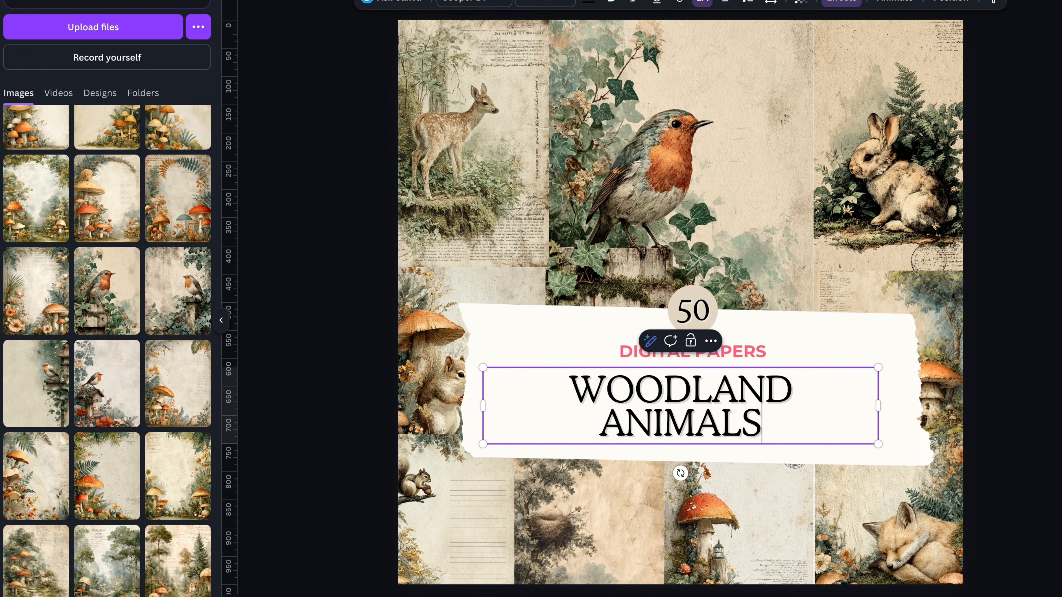
Recolor the DIGITAL PAPERS subtitle with a muted olive tone from the photo colors.
{"action": "left_click", "coordinate": [693, 352]}
{"action": "left_click", "coordinate": [591, 2]}
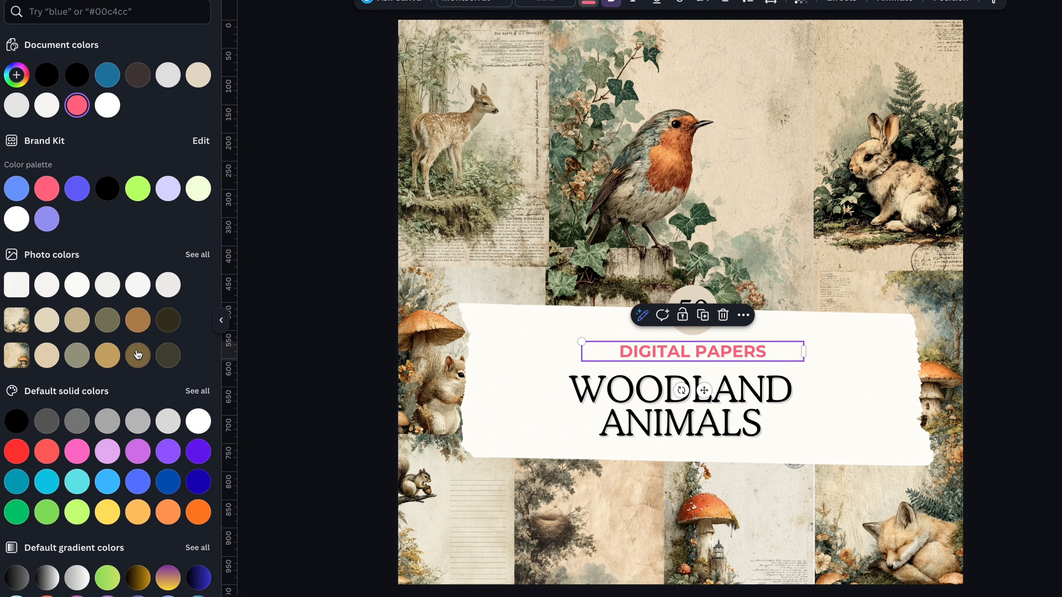
{"action": "left_click", "coordinate": [107, 322]}
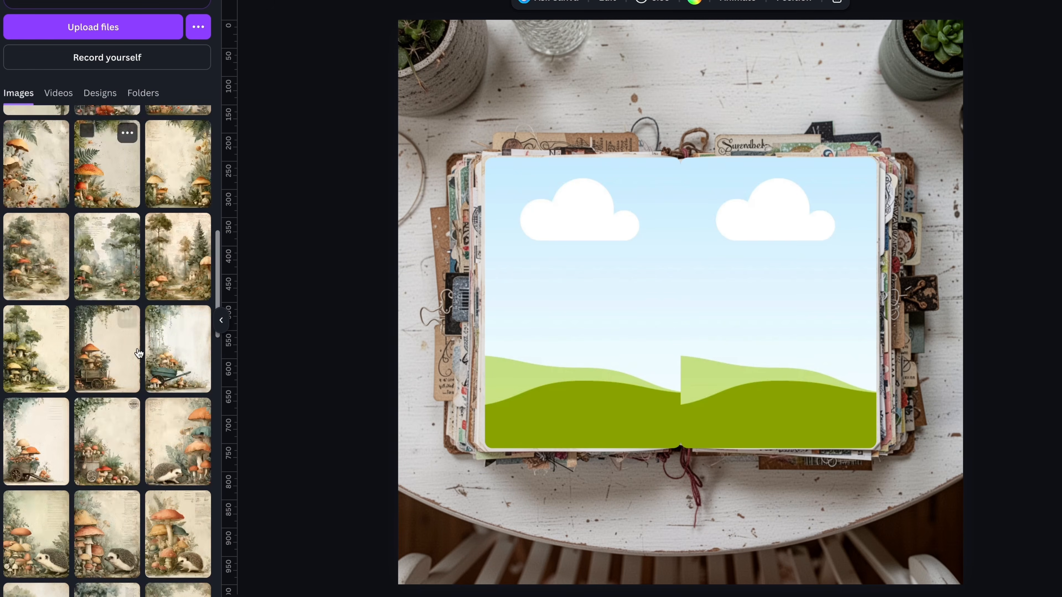
Fill the left page of the open journal mockup with the fawn paper.
{"action": "scroll", "coordinate": [57, 366], "scroll_direction": "down", "scroll_amount": 10}
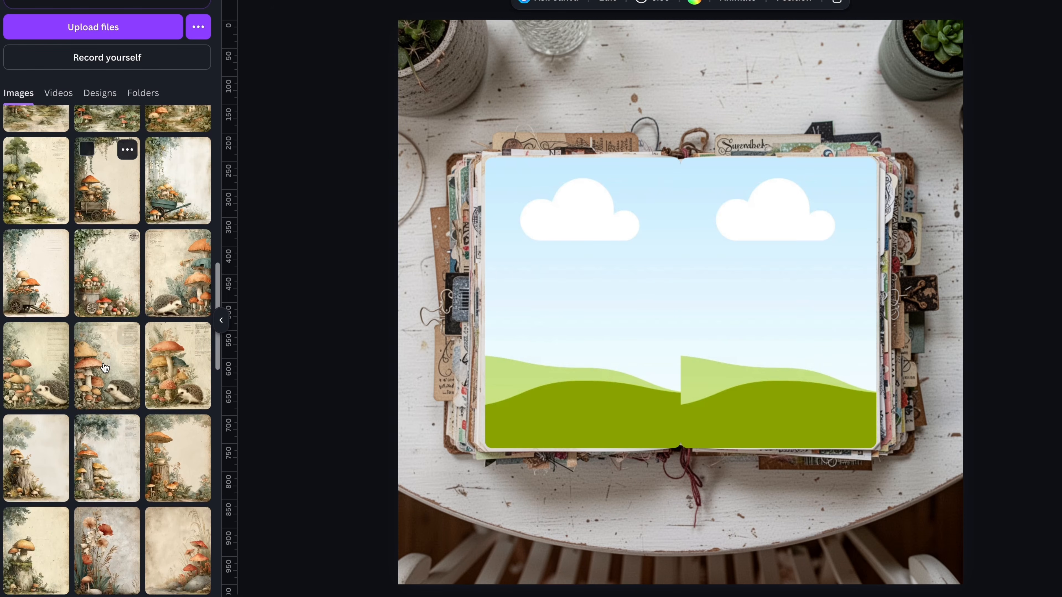
{"action": "left_click_drag", "start_coordinate": [37, 307], "coordinate": [584, 319]}
{"action": "scroll", "coordinate": [181, 290], "scroll_direction": "up", "scroll_amount": 10}
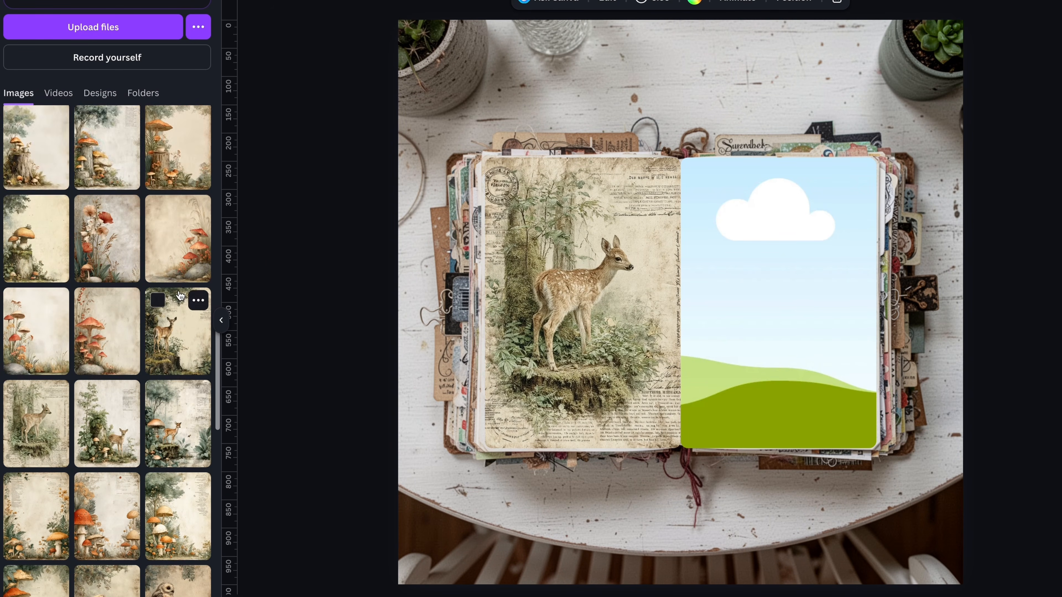
{"action": "scroll", "coordinate": [184, 239], "scroll_direction": "up", "scroll_amount": 2}
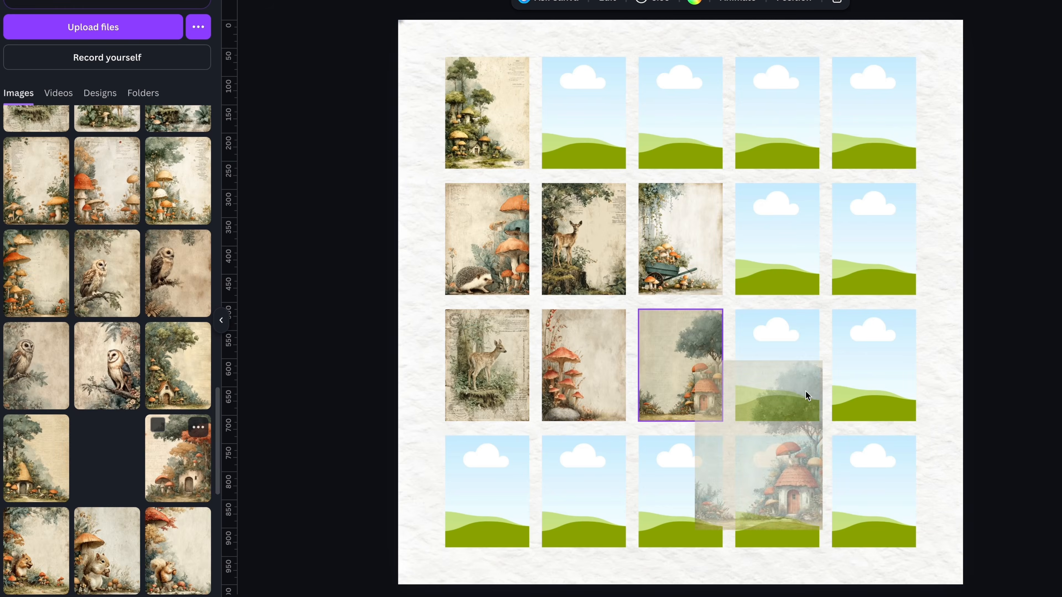
Add the red-roofed mushroom cottage paper to the grid's third row and the fern rabbit paper to its first row.
{"action": "left_click_drag", "start_coordinate": [795, 389], "coordinate": [782, 377]}
{"action": "scroll", "coordinate": [141, 508], "scroll_direction": "up", "scroll_amount": 1}
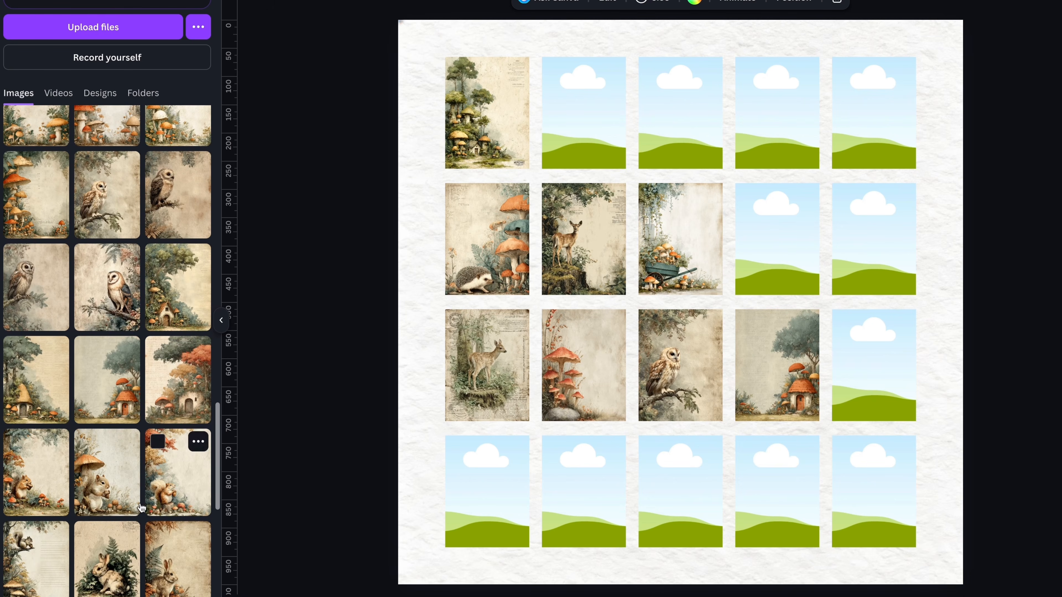
{"action": "left_click_drag", "start_coordinate": [121, 544], "coordinate": [681, 122]}
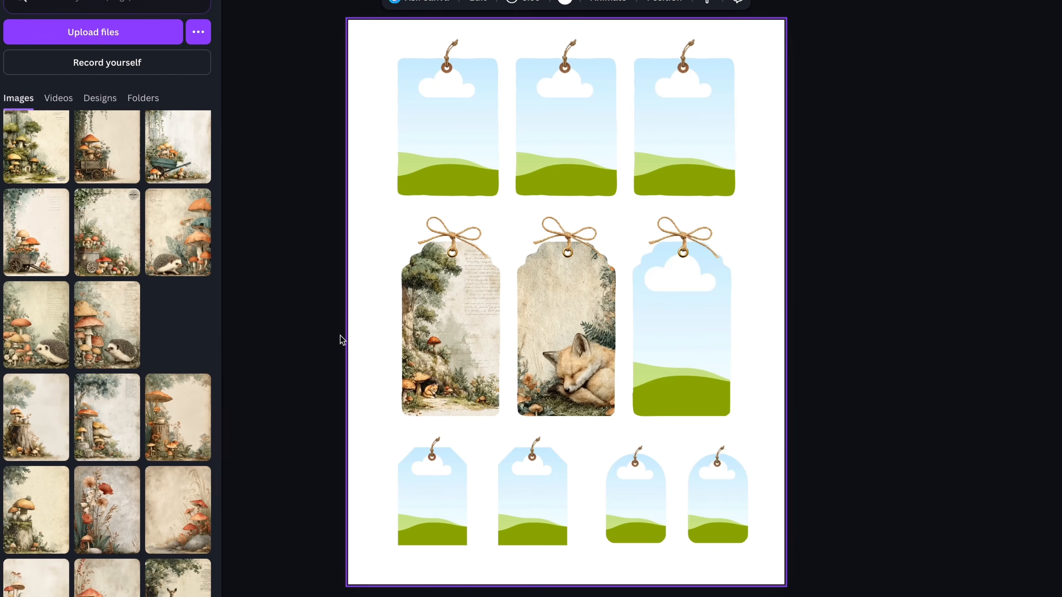
Fill the tag template with woodland papers, placing the hedgehog in the third bow tag and the rabbit in the last arched tag.
{"action": "left_click_drag", "start_coordinate": [178, 326], "coordinate": [694, 360]}
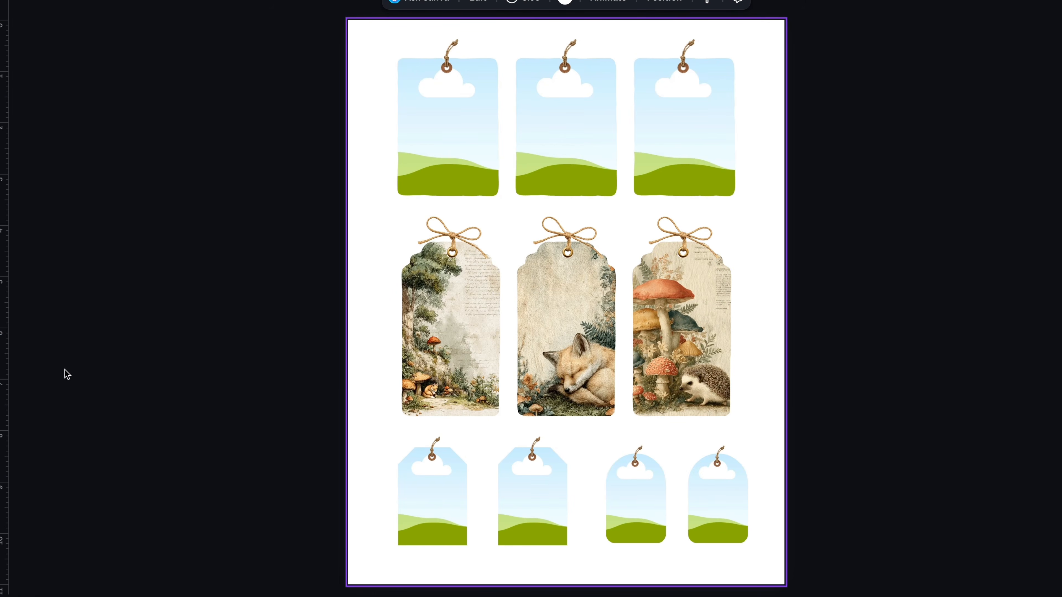
{"action": "mouse_move", "coordinate": [3, 318]}
{"action": "scroll", "coordinate": [107, 314], "scroll_direction": "down", "scroll_amount": 5}
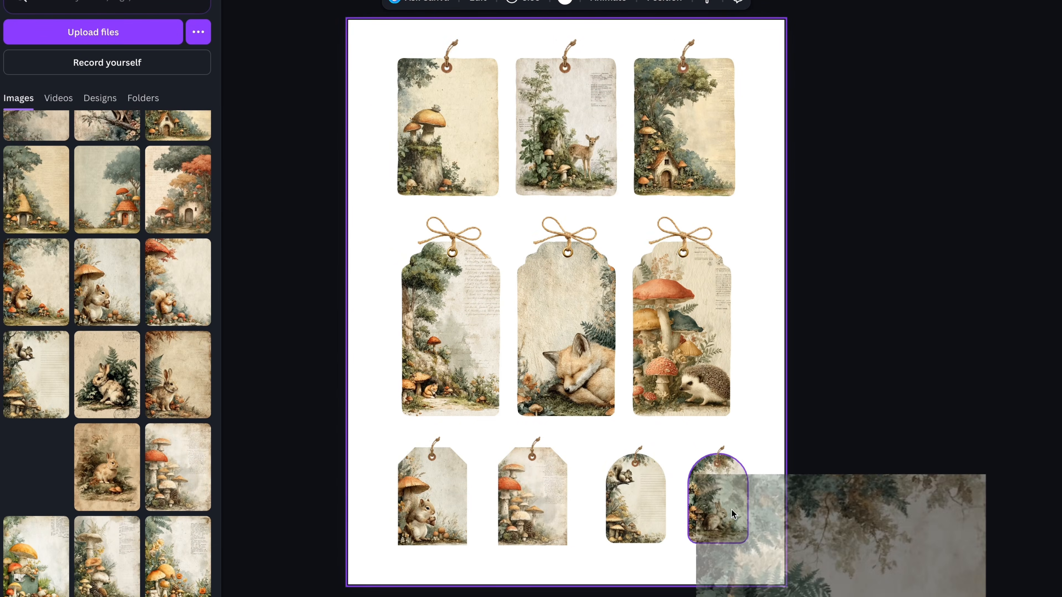
{"action": "left_click_drag", "start_coordinate": [731, 510], "coordinate": [717, 498]}
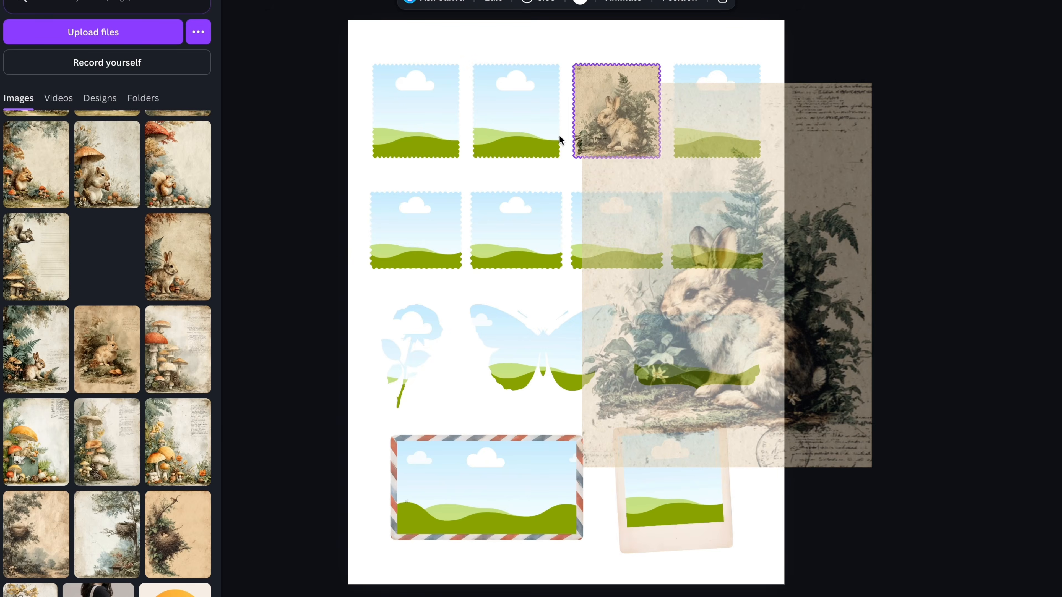
Place the fern rabbit paper in the third stamp and the squirrel paper in the first stamp of the top row.
{"action": "left_click_drag", "start_coordinate": [559, 136], "coordinate": [594, 122]}
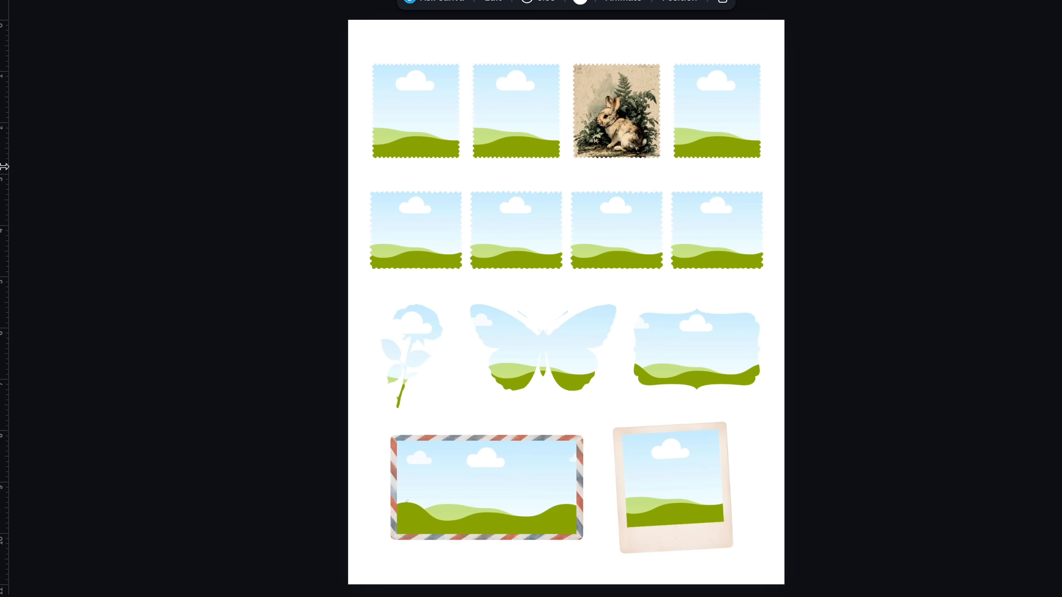
{"action": "mouse_move", "coordinate": [4, 167]}
{"action": "left_click_drag", "start_coordinate": [178, 168], "coordinate": [414, 104]}
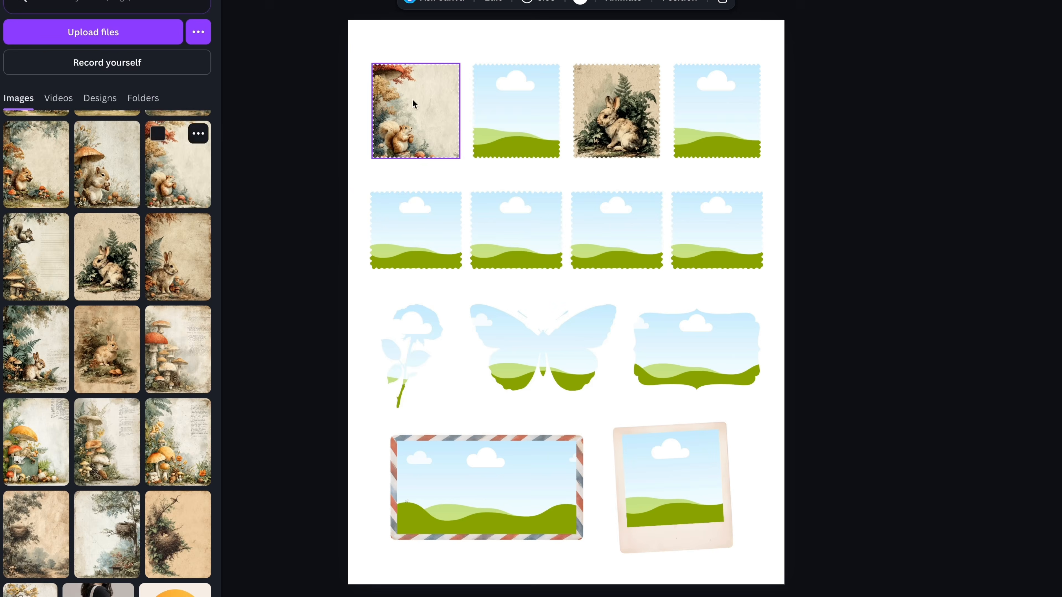
{"action": "mouse_move", "coordinate": [5, 285]}
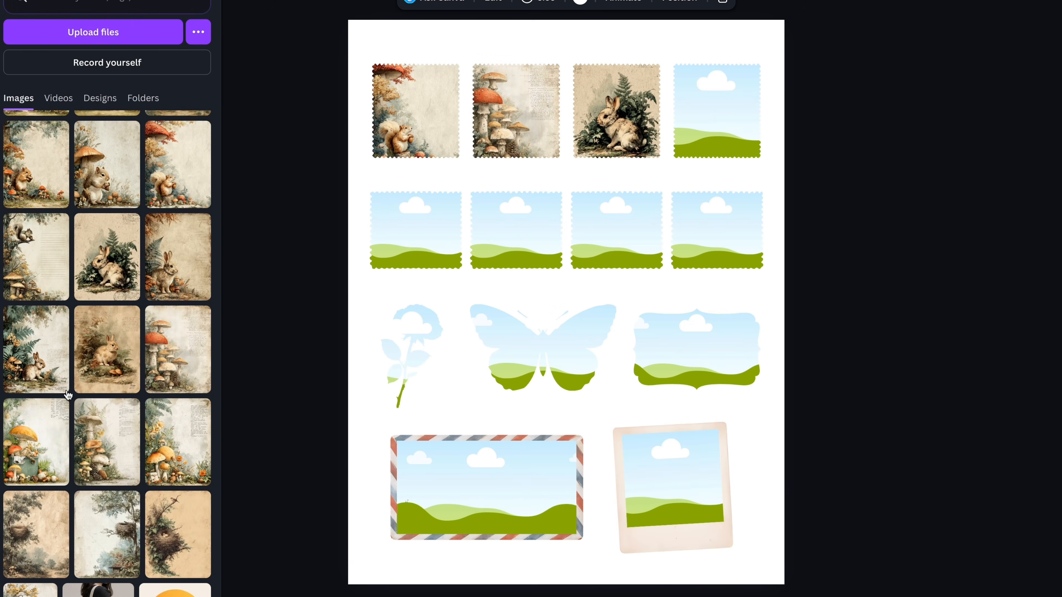
Fill the ornate label frame with the rabbit and mushrooms paper and adjust the crop around the rabbit.
{"action": "left_click_drag", "start_coordinate": [45, 356], "coordinate": [737, 320]}
{"action": "double_click", "coordinate": [720, 353]}
{"action": "key", "text": "Return"}
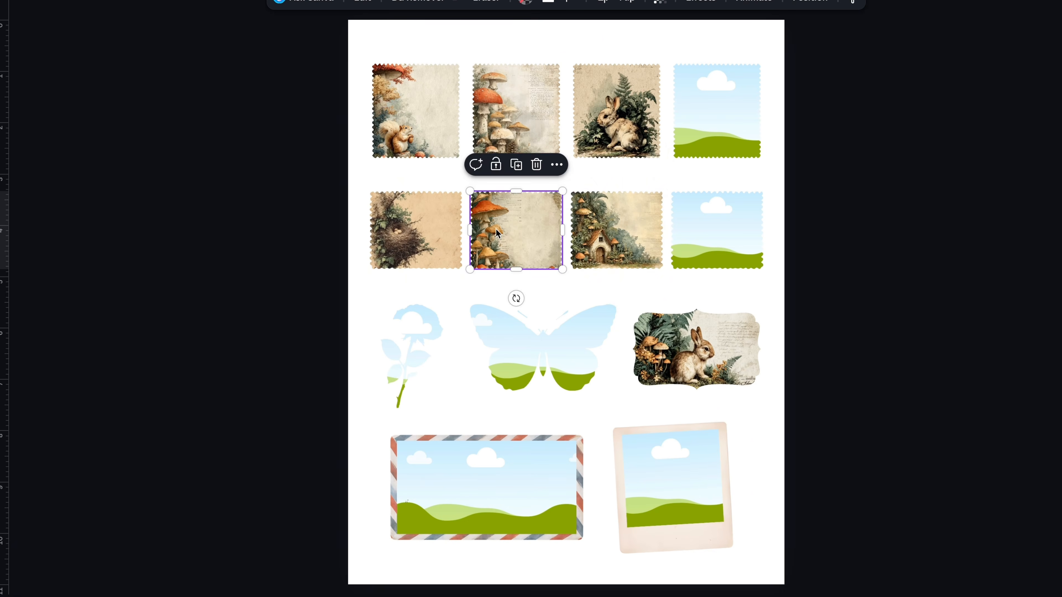
{"action": "left_click", "coordinate": [763, 254]}
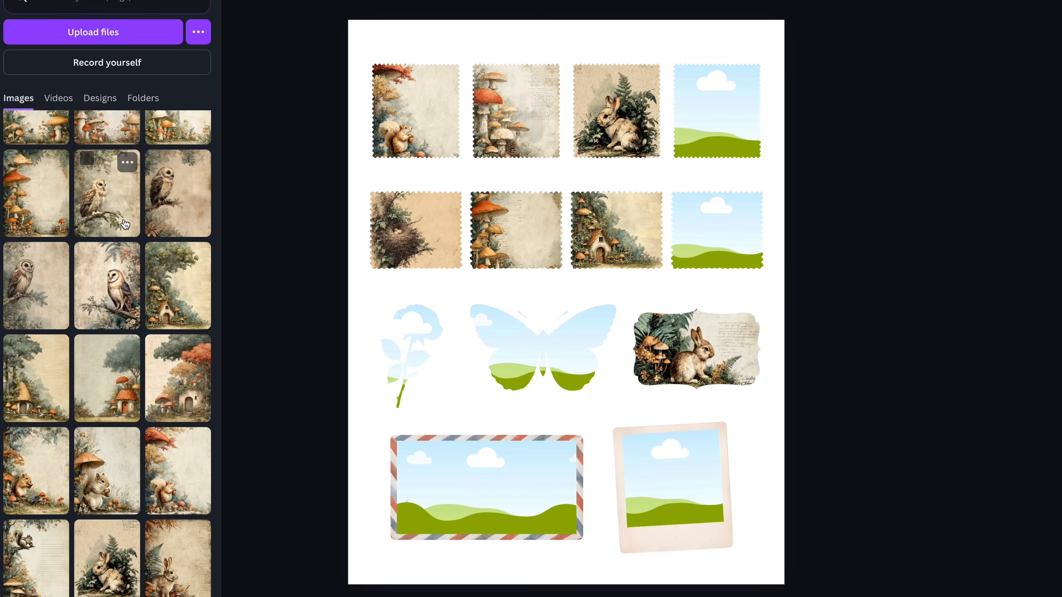
{"action": "scroll", "coordinate": [109, 352], "scroll_direction": "down", "scroll_amount": 3}
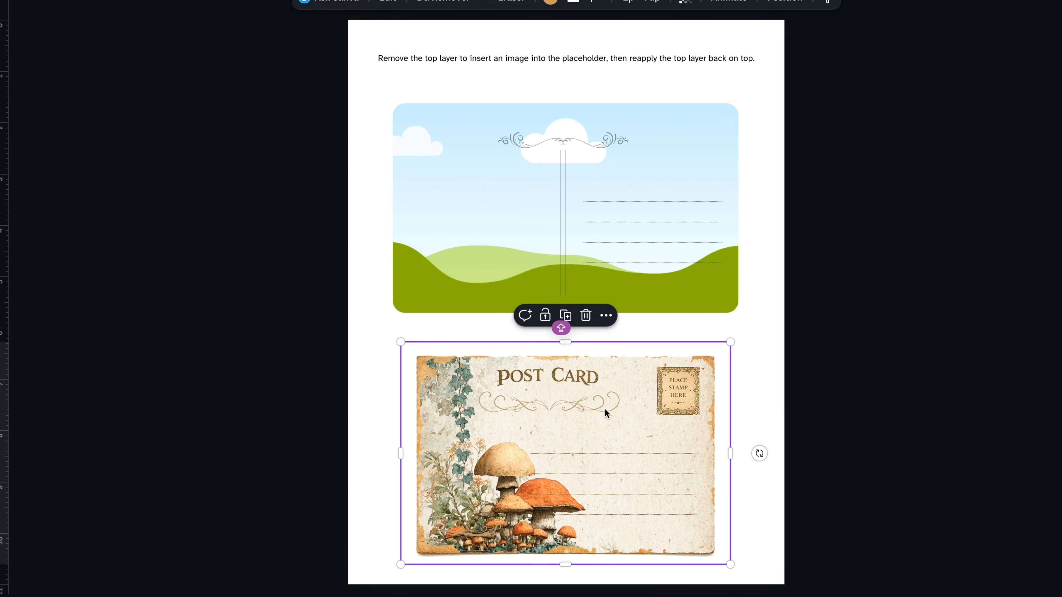
Leave the postcard page and fill the empty lined journaling page with the ivy-bordered bird paper.
{"action": "left_click", "coordinate": [799, 422]}
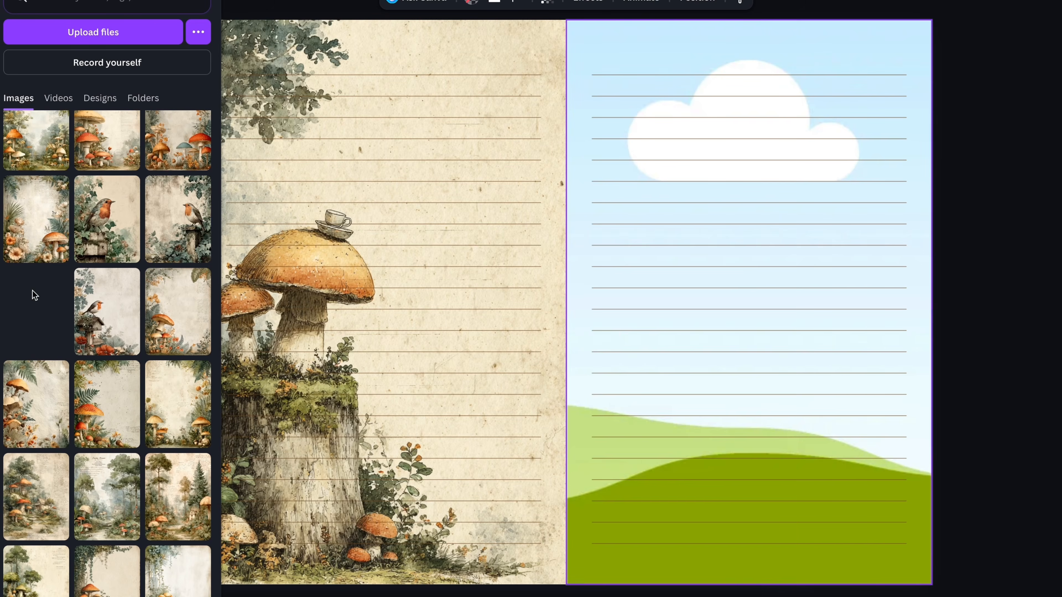
{"action": "left_click_drag", "start_coordinate": [34, 295], "coordinate": [620, 264]}
{"action": "left_click", "coordinate": [999, 309]}
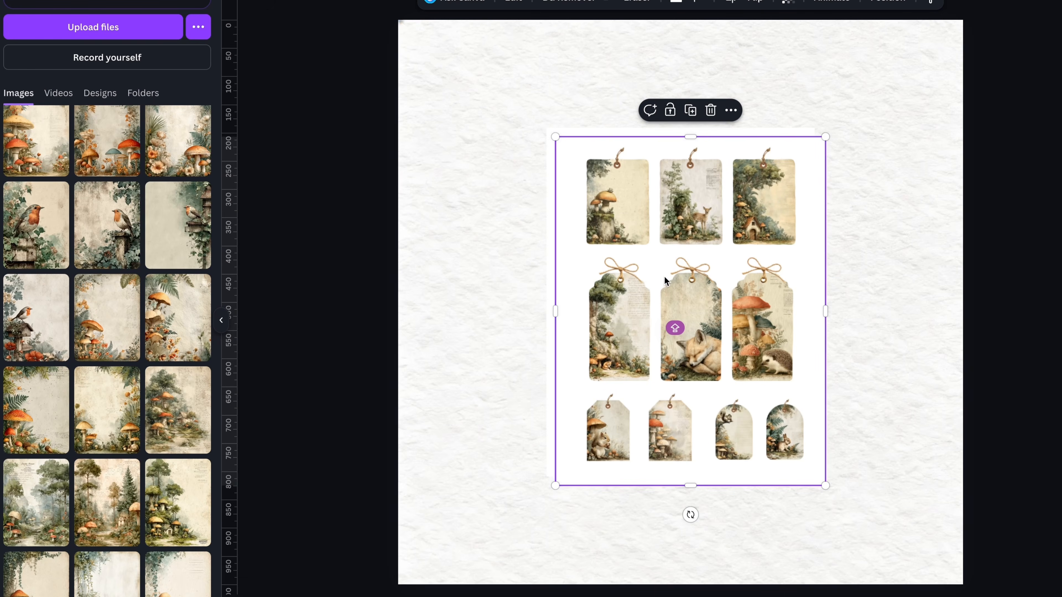
Arrange the two ephemera sheets on the textured mockup, with the tag sheet lower left and the stamp sheet upper right.
{"action": "left_click_drag", "start_coordinate": [665, 277], "coordinate": [501, 253]}
{"action": "left_click", "coordinate": [800, 269]}
{"action": "left_click_drag", "start_coordinate": [800, 270], "coordinate": [844, 258]}
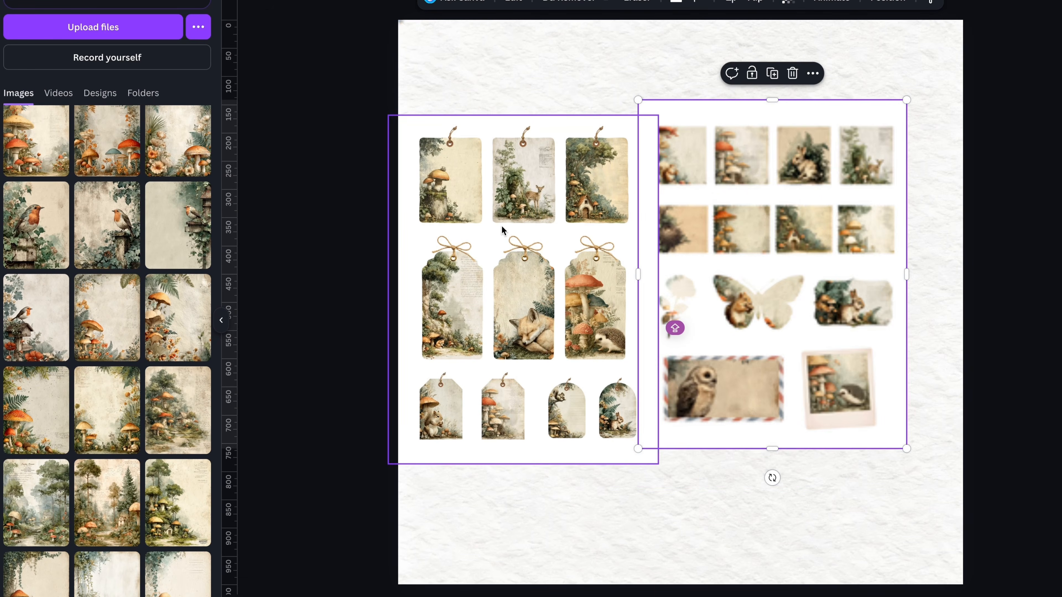
{"action": "left_click_drag", "start_coordinate": [502, 227], "coordinate": [542, 282]}
{"action": "left_click_drag", "start_coordinate": [753, 268], "coordinate": [751, 242]}
Tilt the stamp sheet slightly clockwise and the tag sheet slightly counterclockwise.
{"action": "left_click_drag", "start_coordinate": [765, 454], "coordinate": [749, 456]}
{"action": "left_click", "coordinate": [588, 410]}
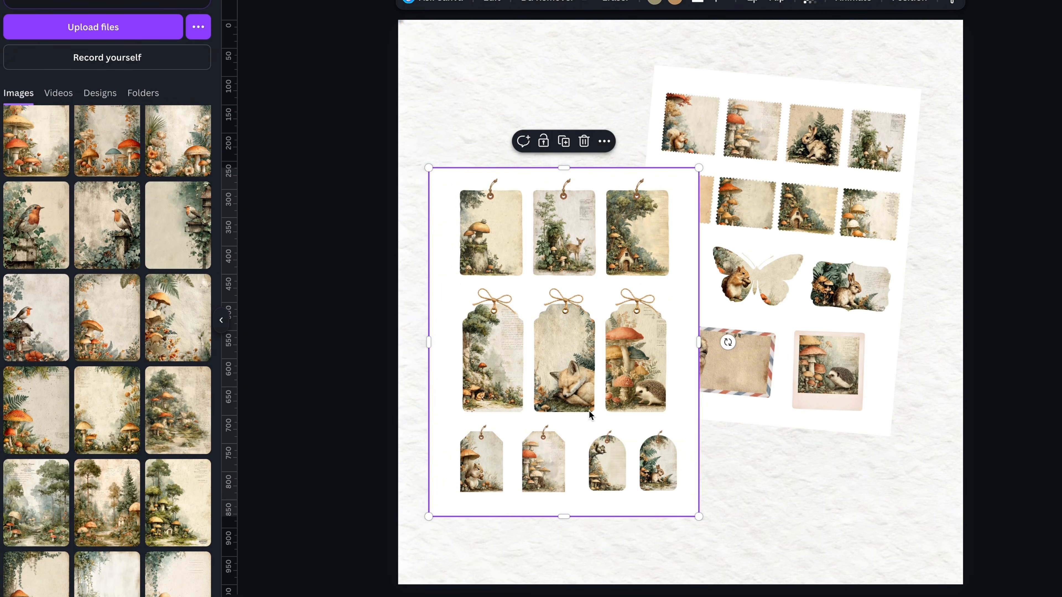
{"action": "left_click_drag", "start_coordinate": [722, 342], "coordinate": [593, 331]}
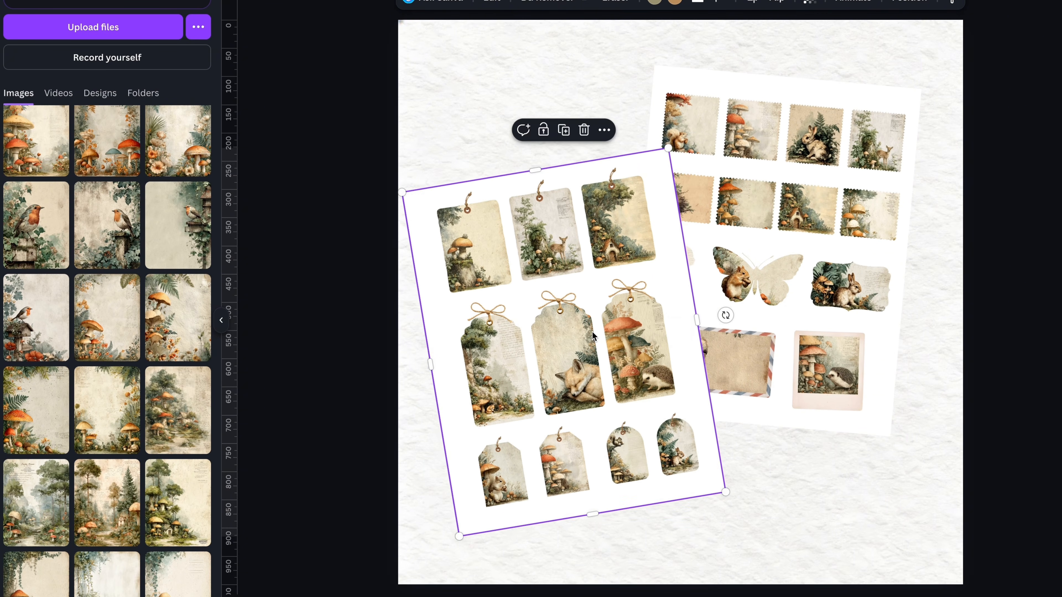